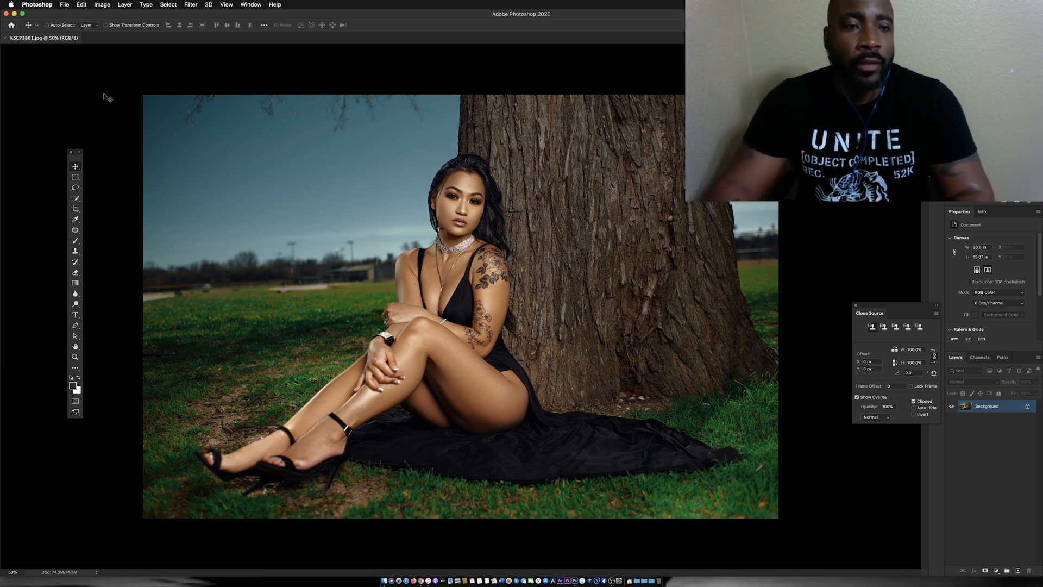
# - Create a new white 8 × 5 inch document at 300 pixels/inch in 16-bit RGB Color
pyautogui.click(64, 5)
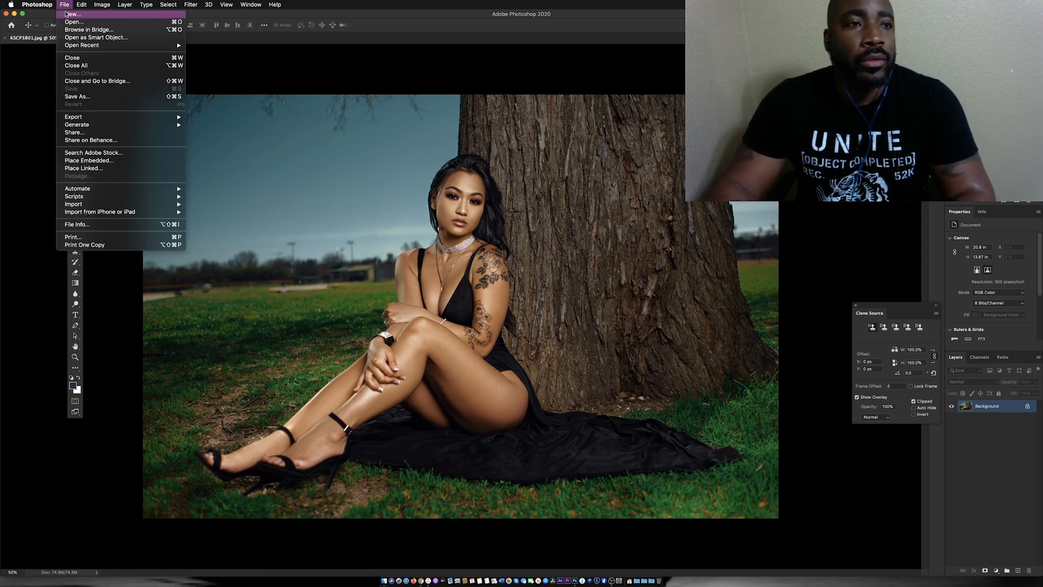
pyautogui.click(67, 16)
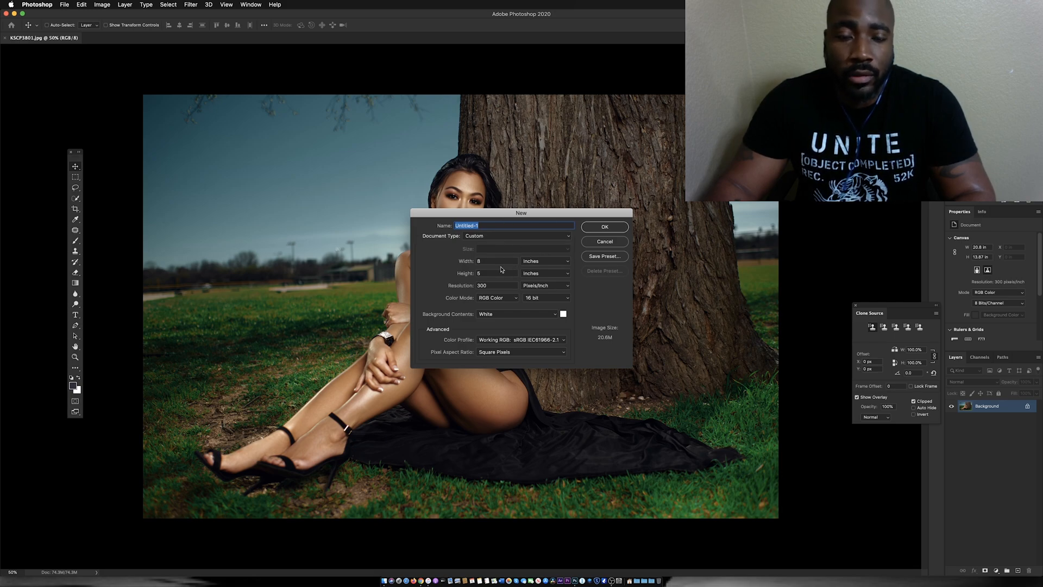
pyautogui.click(482, 261)
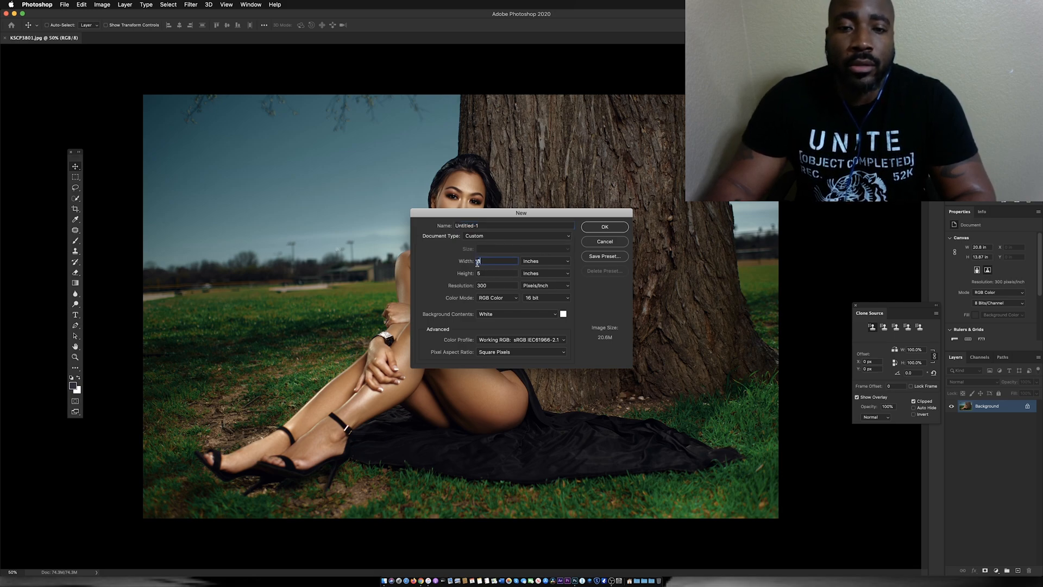
pyautogui.write('4')
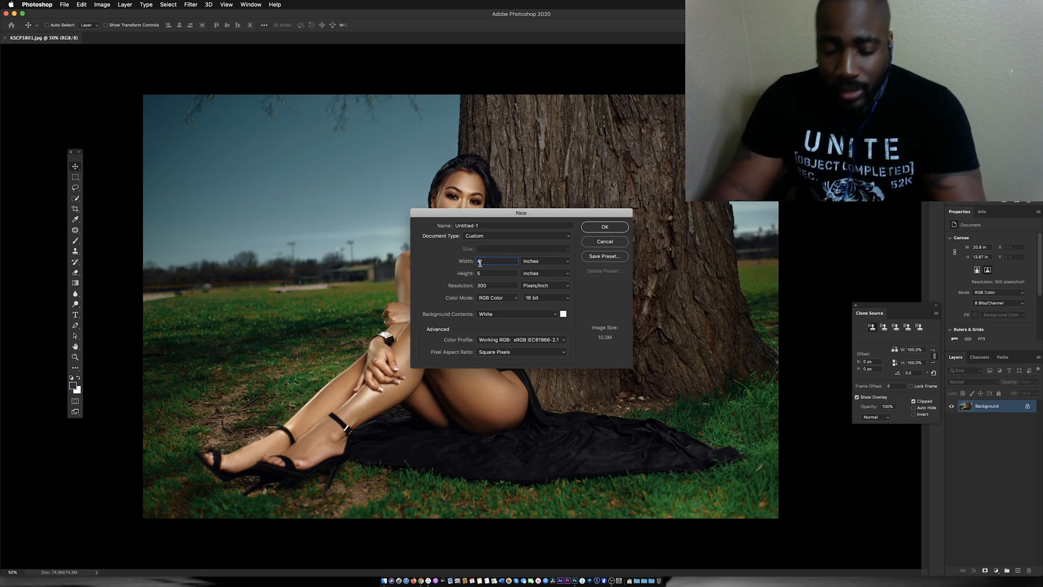
pyautogui.write('4')
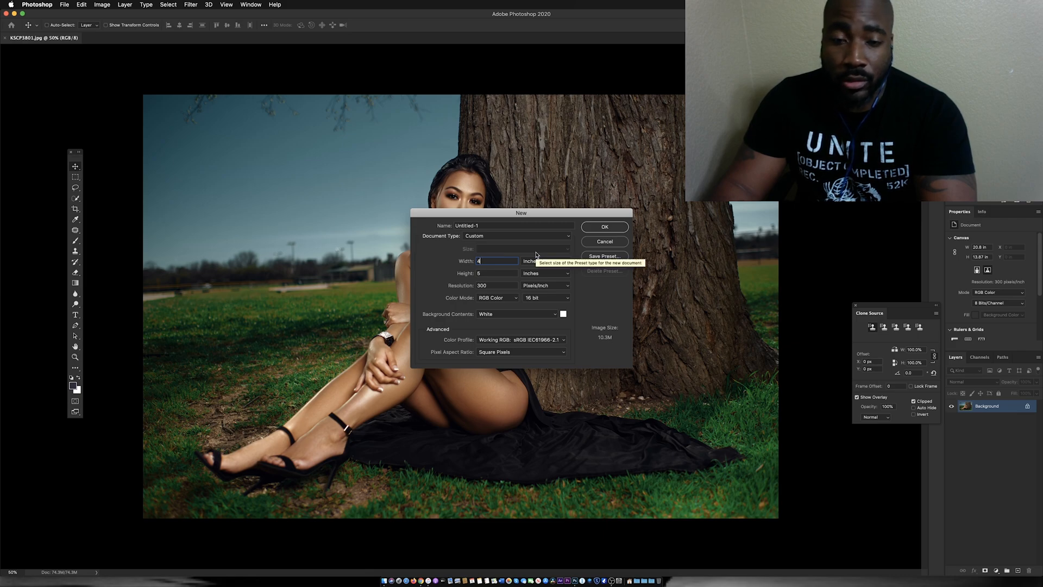
pyautogui.press('BackSpace')
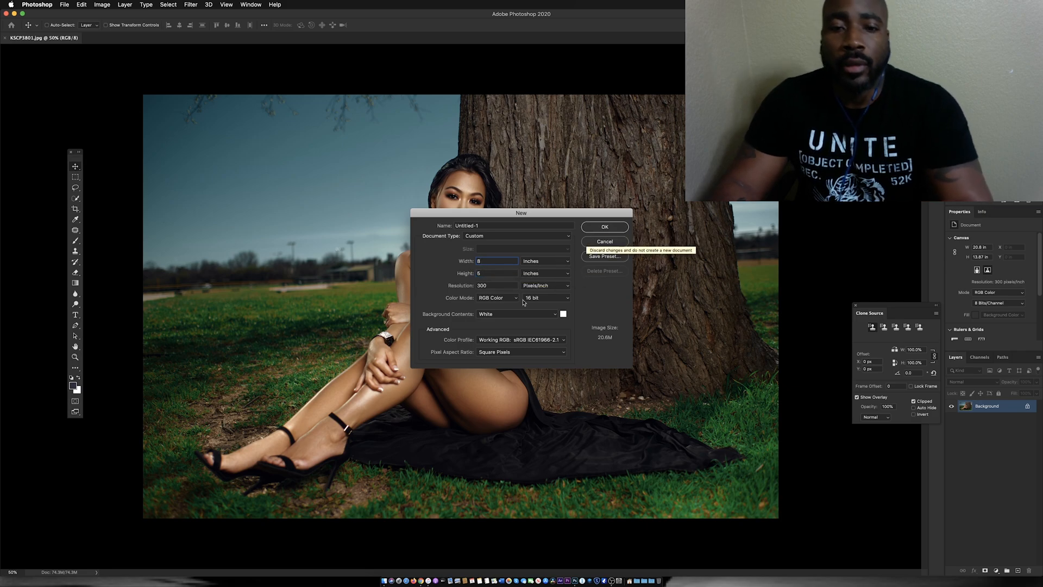
pyautogui.click(560, 266)
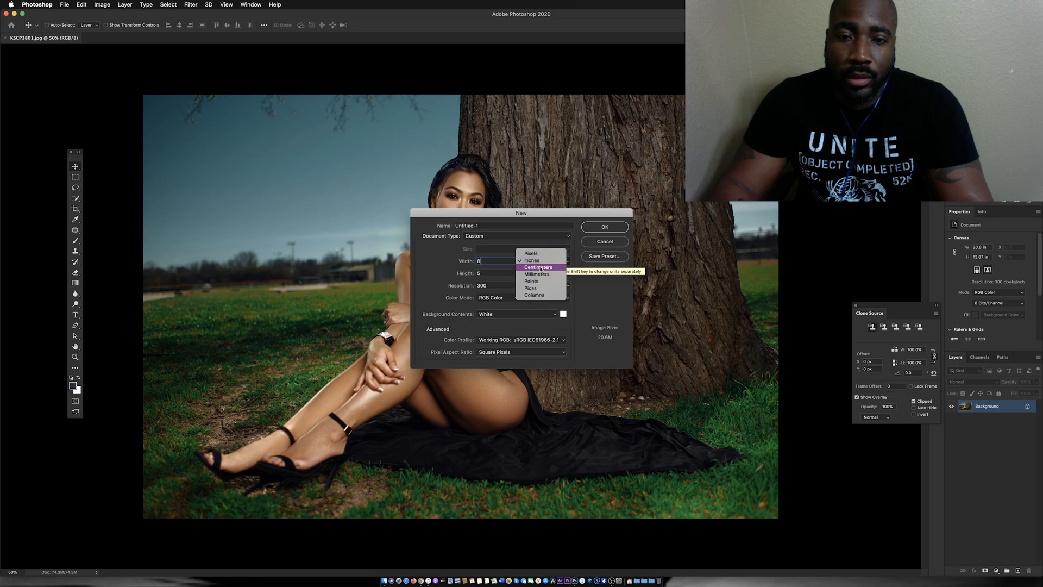
pyautogui.click(541, 264)
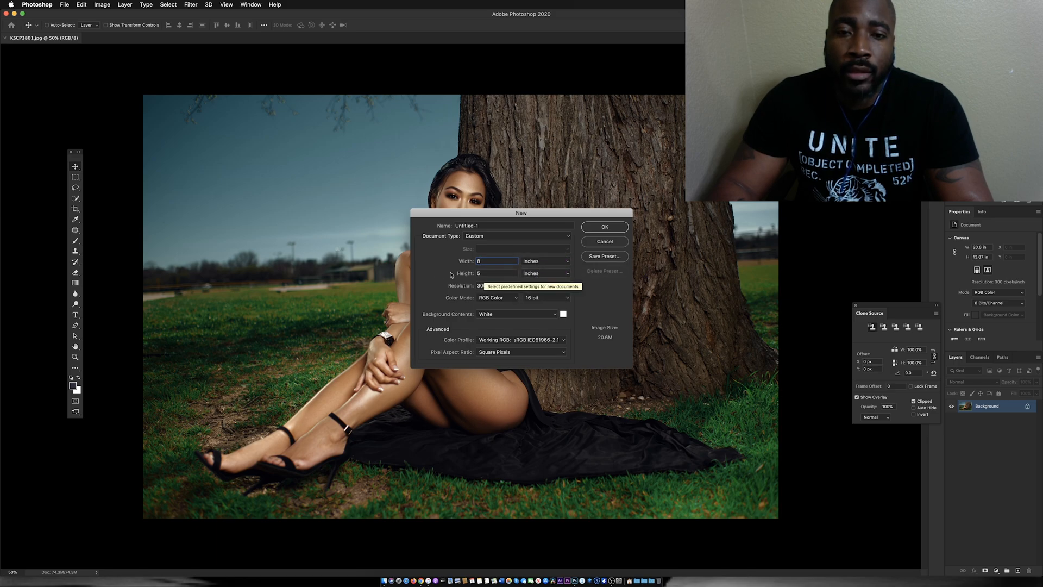
pyautogui.click(604, 227)
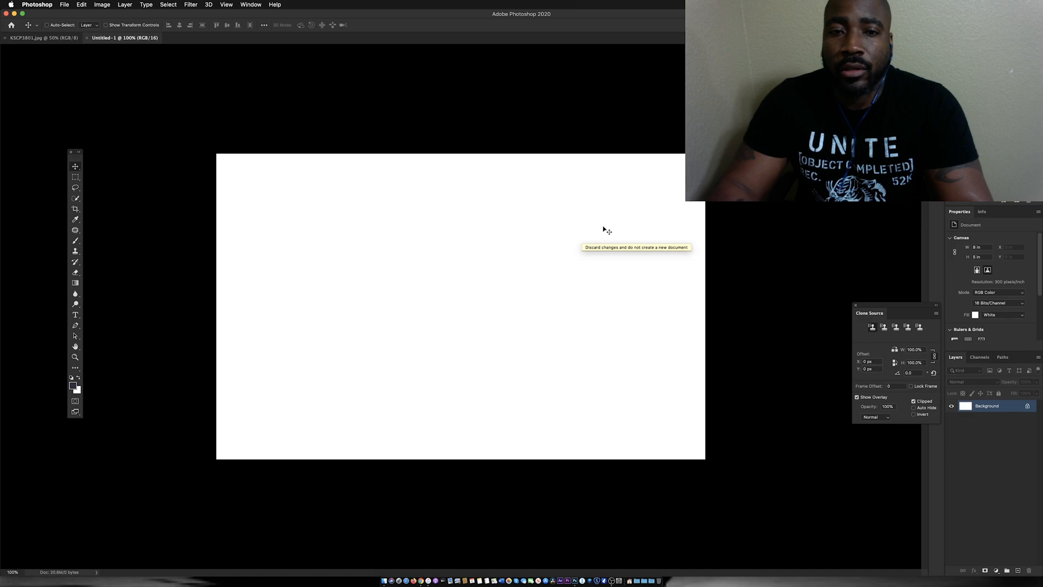
# - Paste the KSCP3801.jpg photo into the new document and convert its layer to a smart object
pyautogui.click(33, 37)
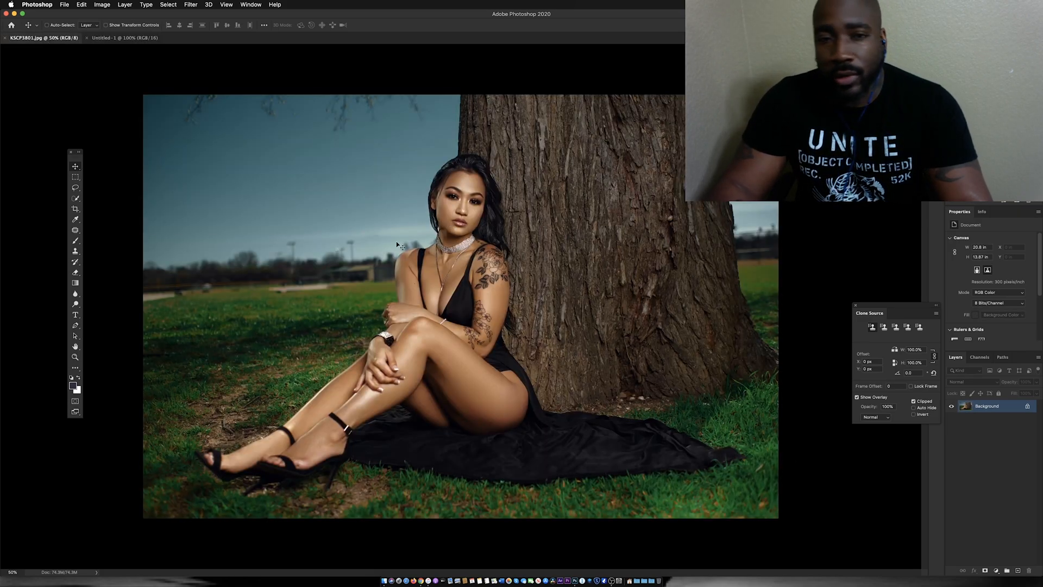
pyautogui.click(133, 38)
pyautogui.press('super+v')
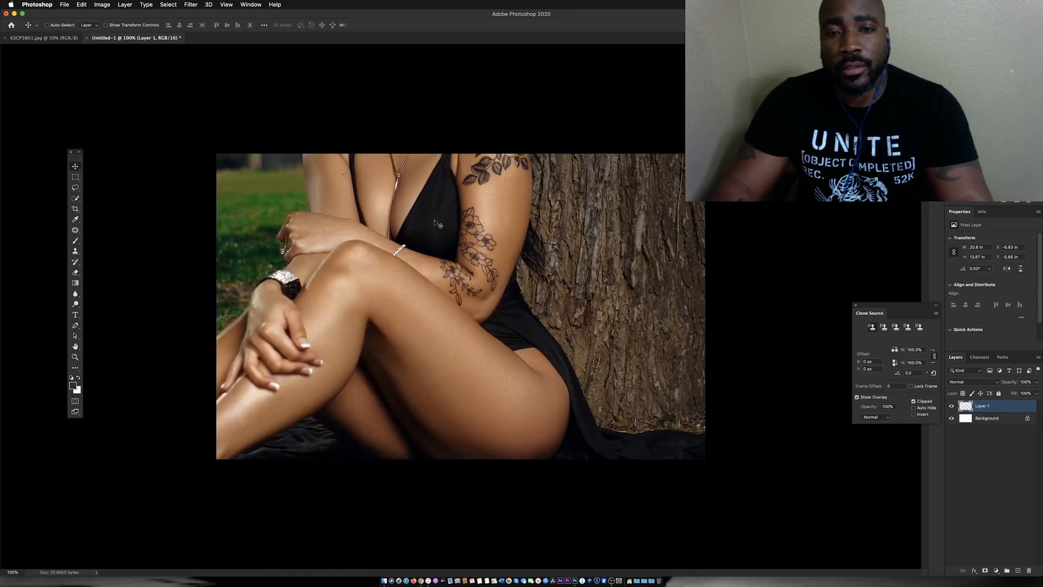
pyautogui.rightClick(1017, 411)
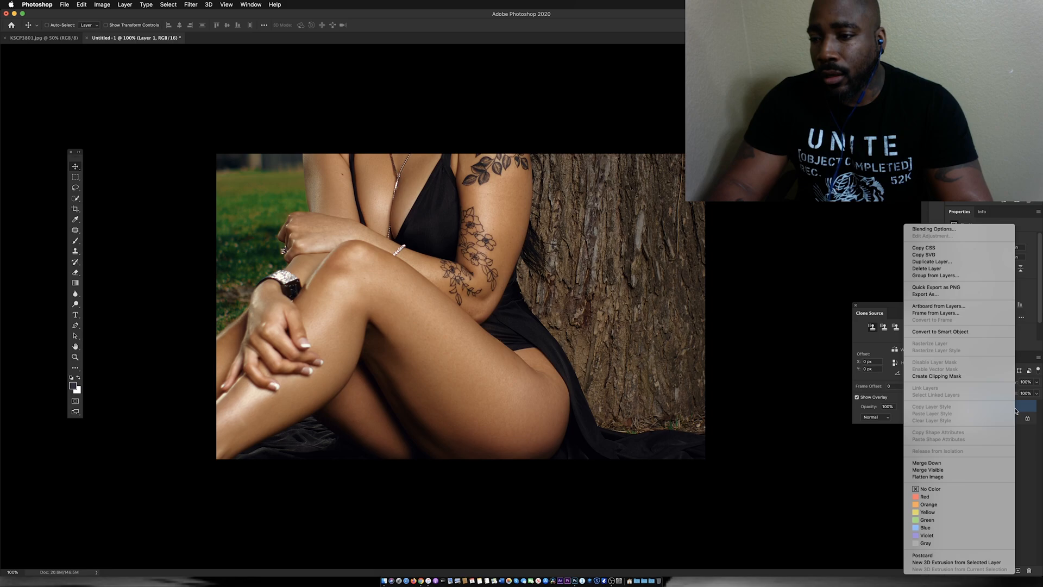
pyautogui.click(922, 331)
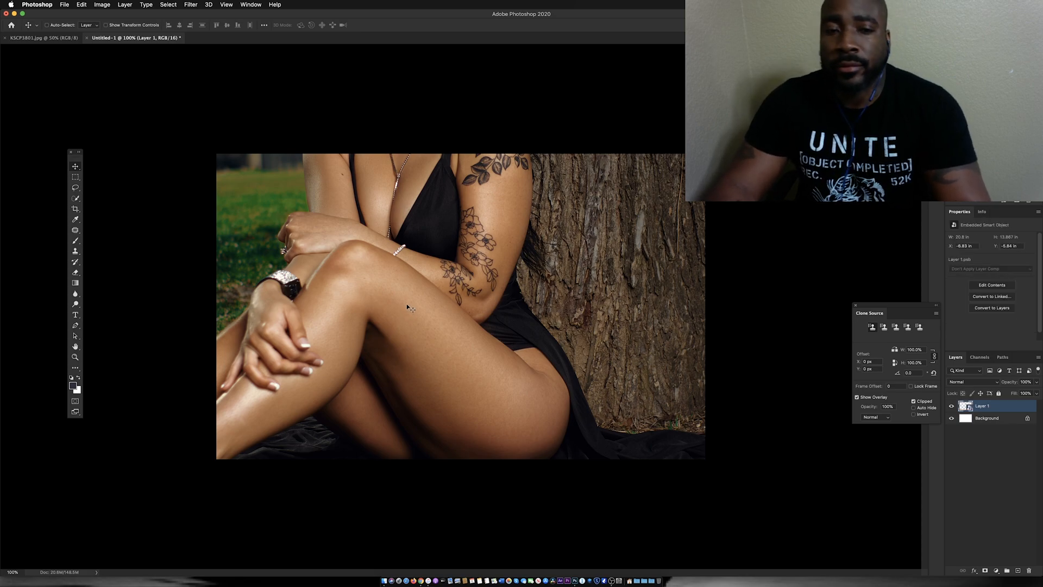
# - Scale the photo layer proportionally down to about 46% and move it over the canvas
pyautogui.hotkey('ctrl', 't')
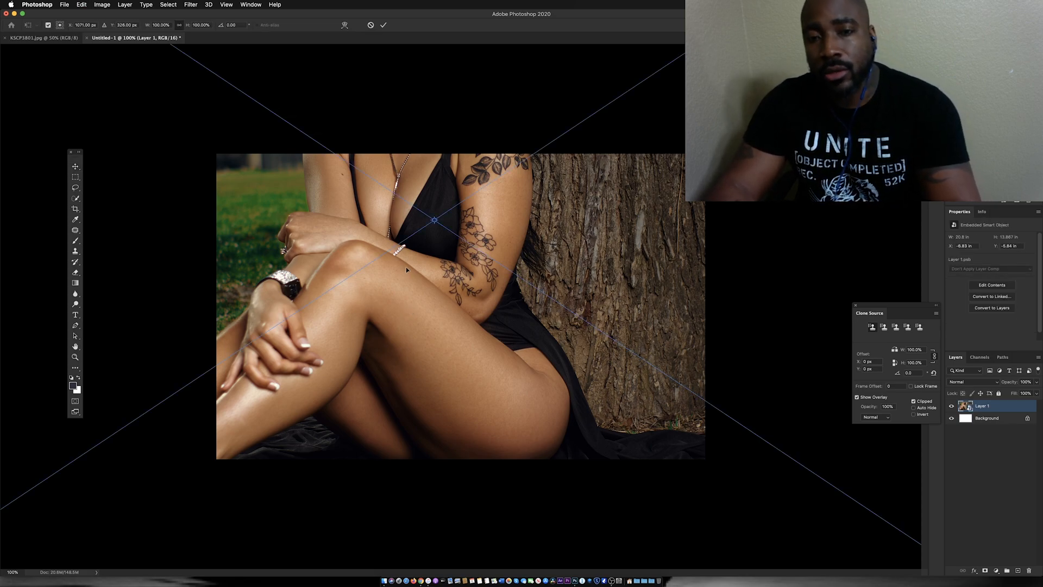
pyautogui.moveTo(364, 277); pyautogui.dragTo(415, 321)
pyautogui.moveTo(186, 71); pyautogui.dragTo(591, 390)
pyautogui.moveTo(423, 260); pyautogui.dragTo(293, 175)
pyautogui.moveTo(451, 312); pyautogui.dragTo(374, 310)
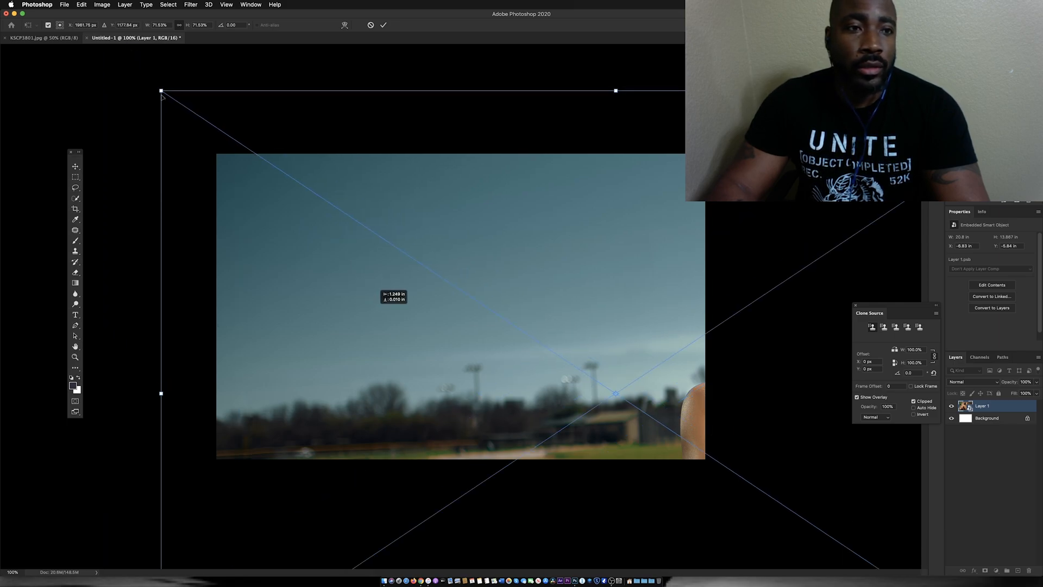
pyautogui.moveTo(161, 90); pyautogui.dragTo(514, 316)
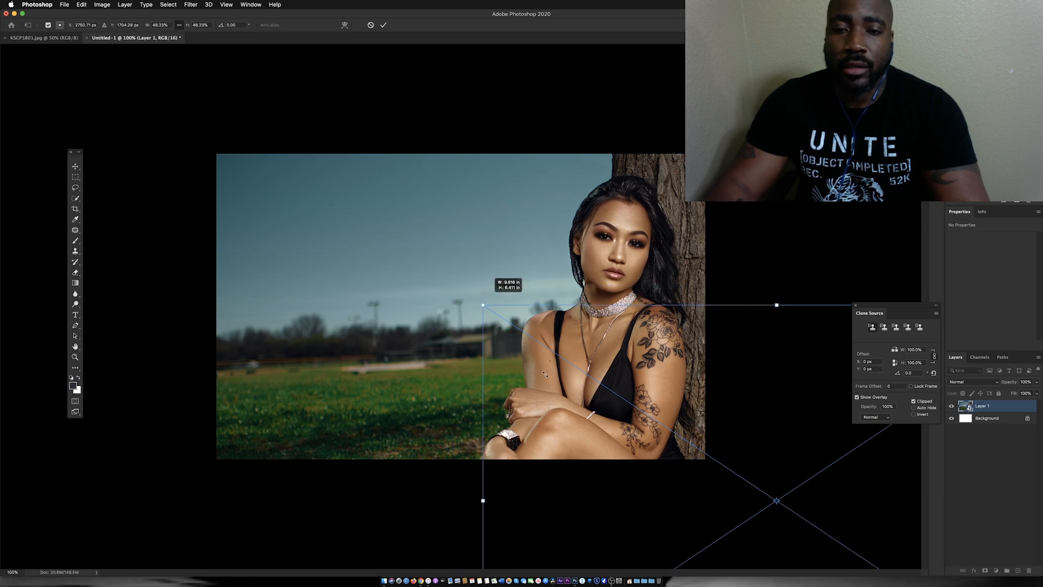
pyautogui.moveTo(601, 426); pyautogui.dragTo(341, 254)
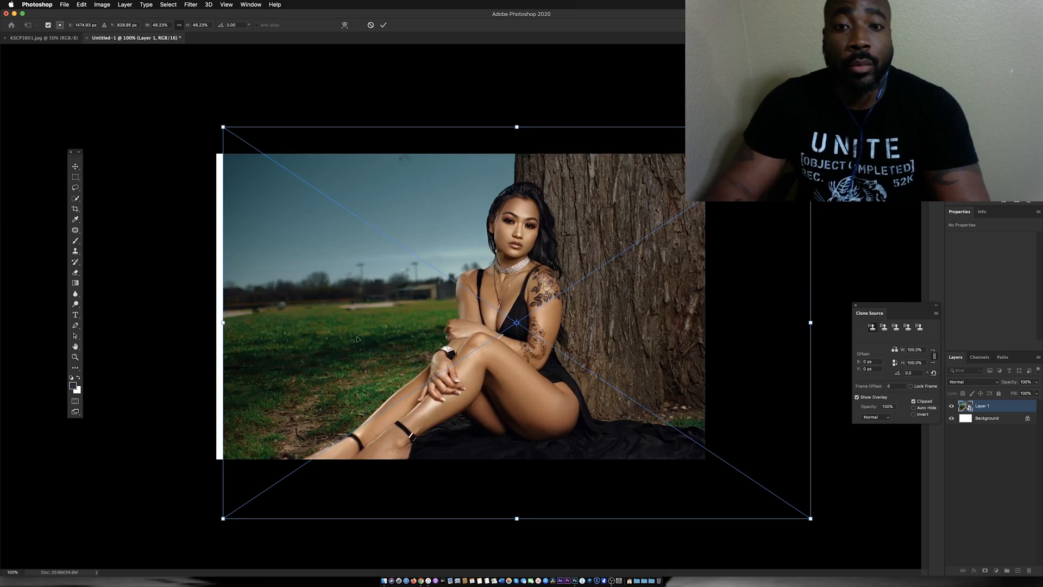
# - Shrink the photo further to about 43.65% and position it so it covers the whole canvas, then apply the transform
pyautogui.moveTo(345, 327); pyautogui.dragTo(334, 314)
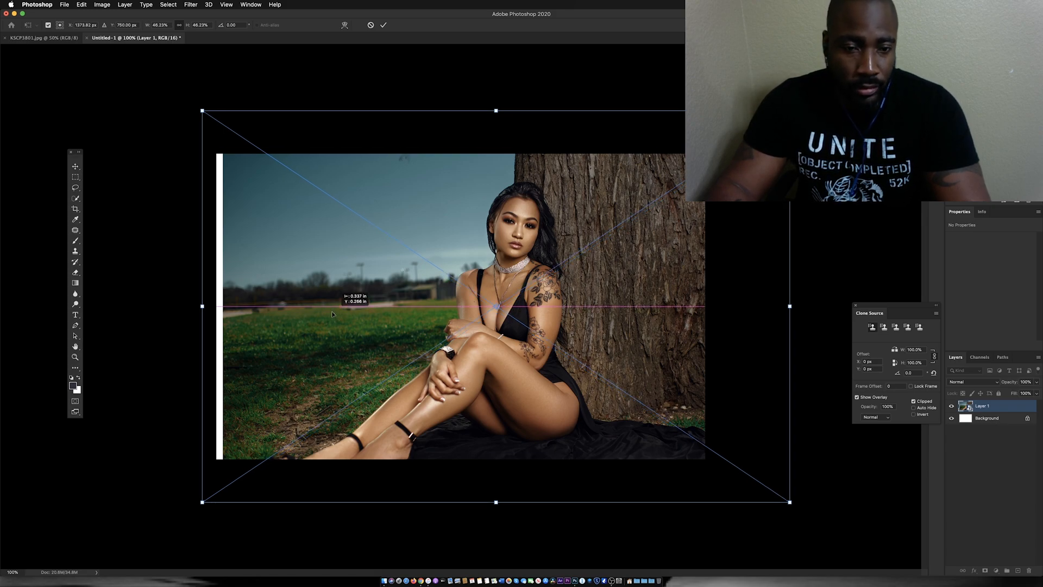
pyautogui.moveTo(387, 306); pyautogui.dragTo(394, 315)
pyautogui.moveTo(495, 495); pyautogui.dragTo(493, 472)
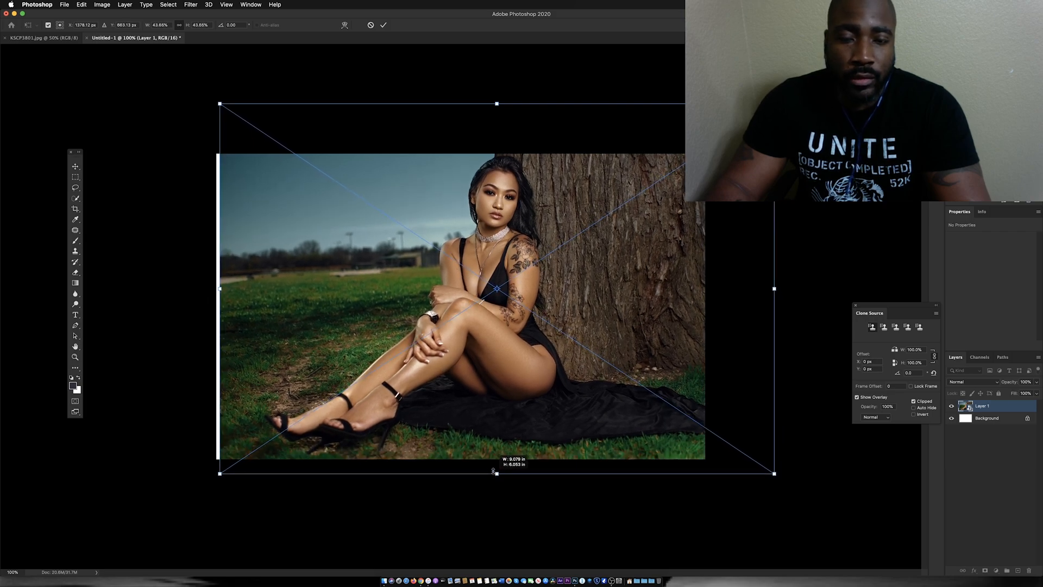
pyautogui.moveTo(466, 355); pyautogui.dragTo(454, 357)
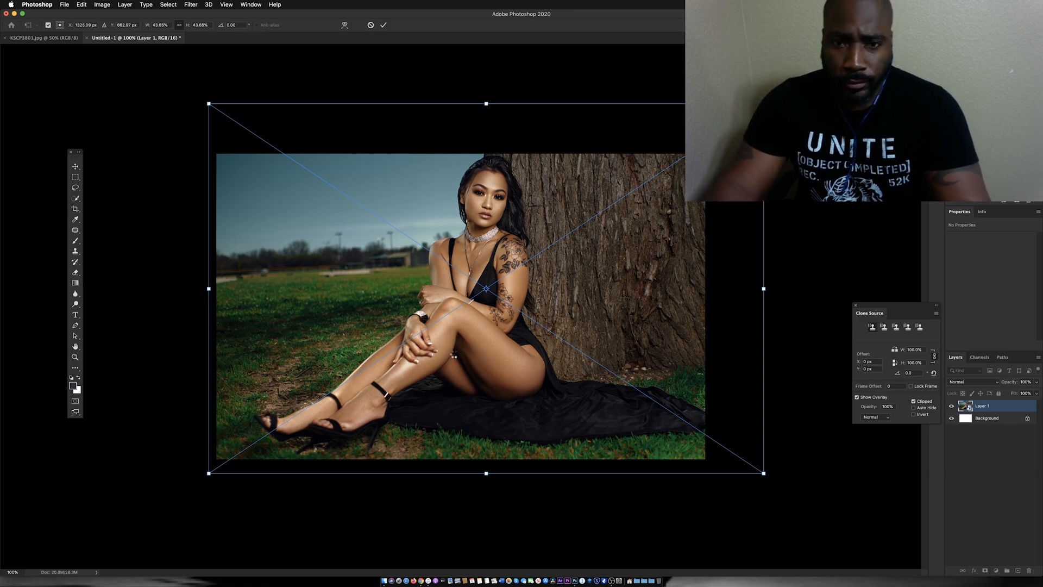
pyautogui.press('Return')
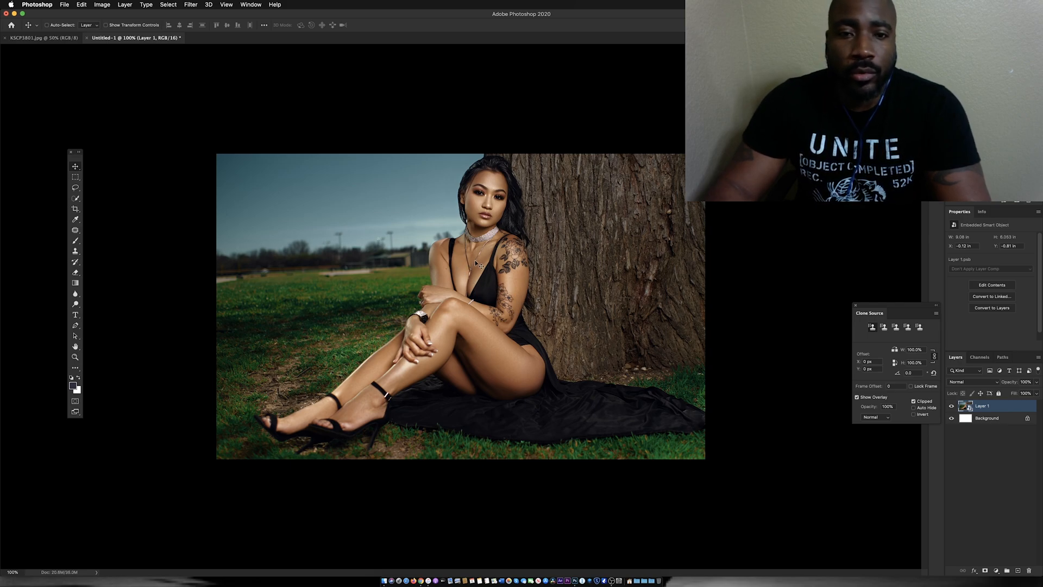
# - Shift the photo sideways about 0.42 in so the woman's face sits on the canvas's vertical centre line
pyautogui.moveTo(476, 263); pyautogui.dragTo(454, 264)
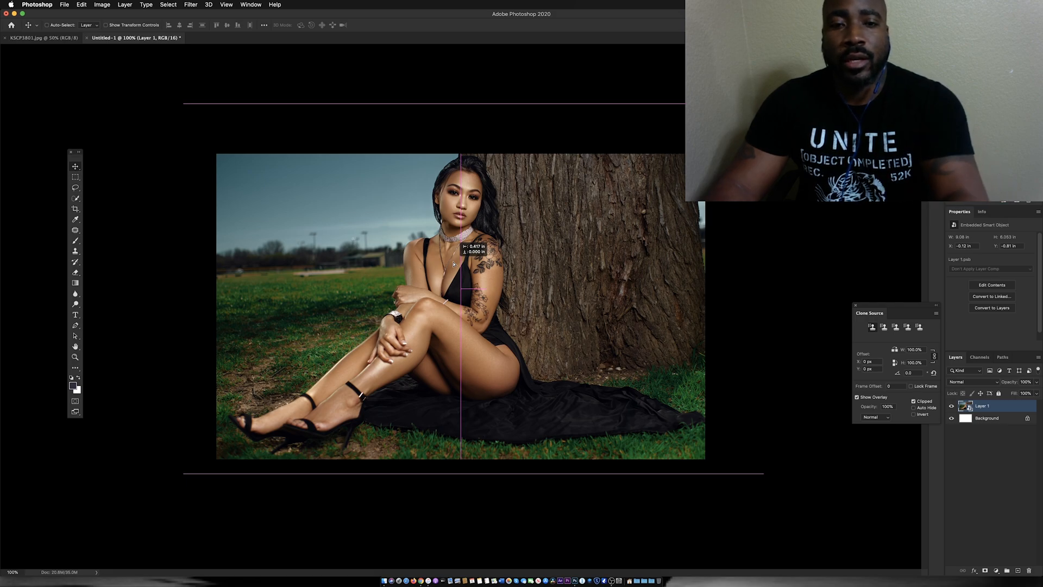
pyautogui.moveTo(454, 264); pyautogui.dragTo(480, 265)
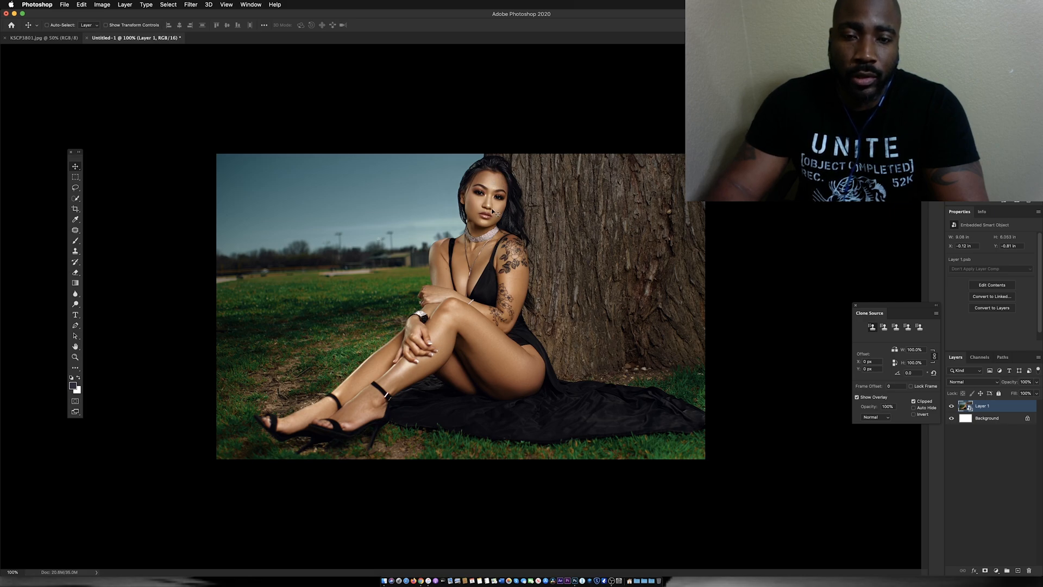
pyautogui.moveTo(503, 292); pyautogui.dragTo(483, 291)
pyautogui.moveTo(483, 290); pyautogui.dragTo(480, 291)
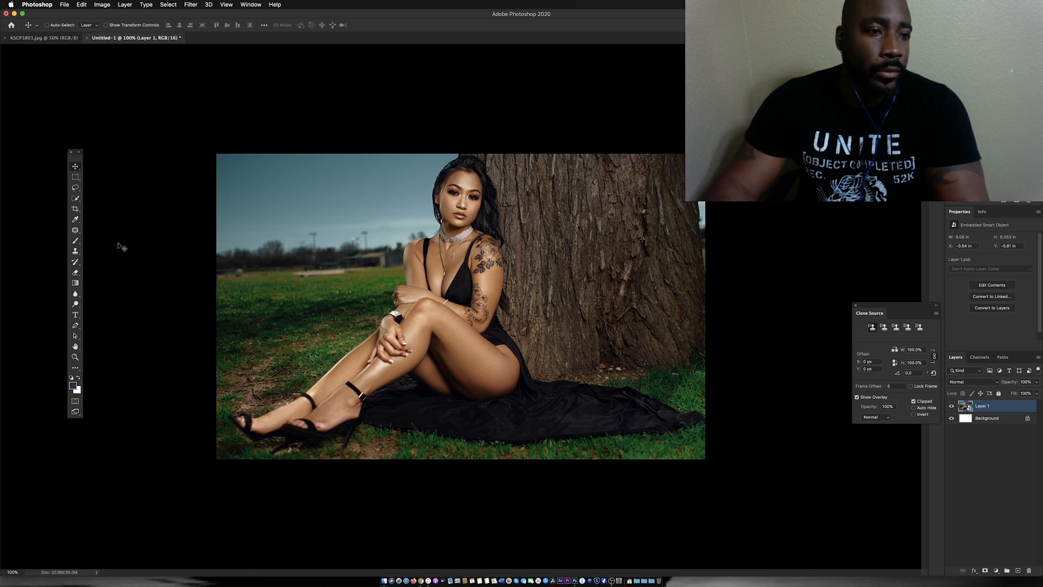
# - Select the left half of the canvas, 4 × 5 in, with the Rectangular Marquee and copy it from the photo to a new layer
pyautogui.click(75, 177)
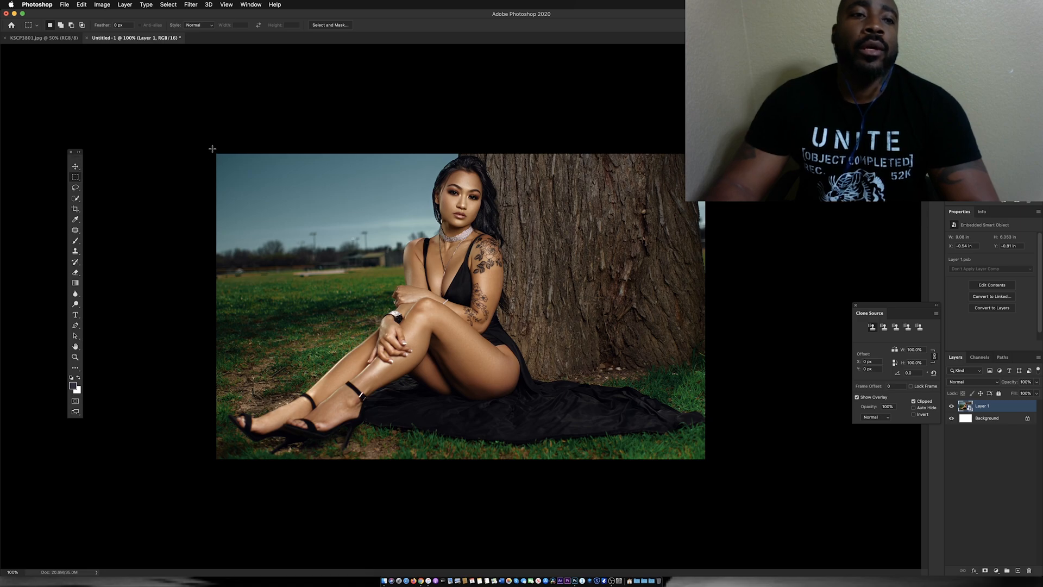
pyautogui.moveTo(209, 145); pyautogui.dragTo(466, 463)
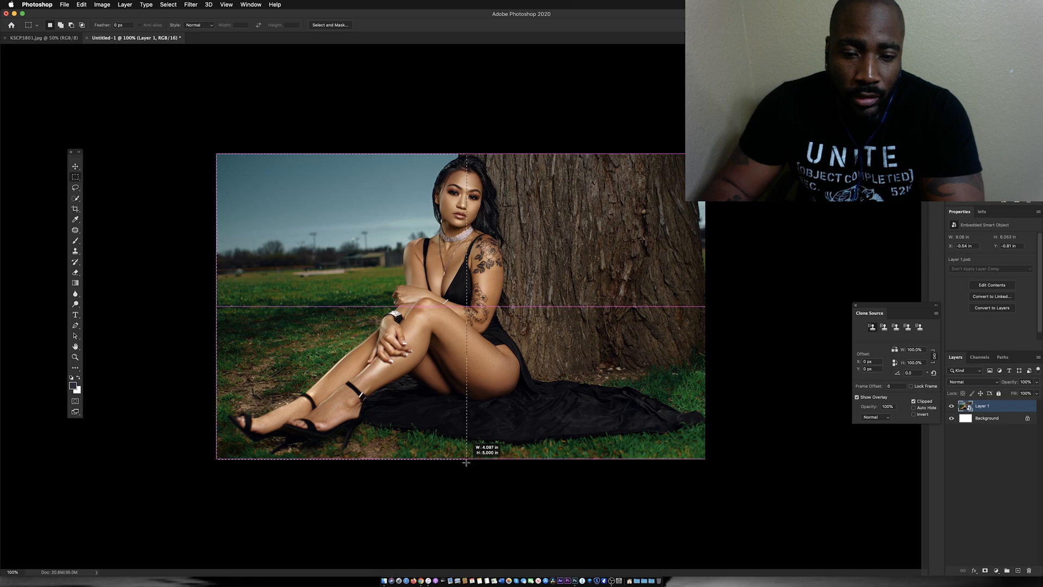
pyautogui.moveTo(466, 462); pyautogui.dragTo(463, 464)
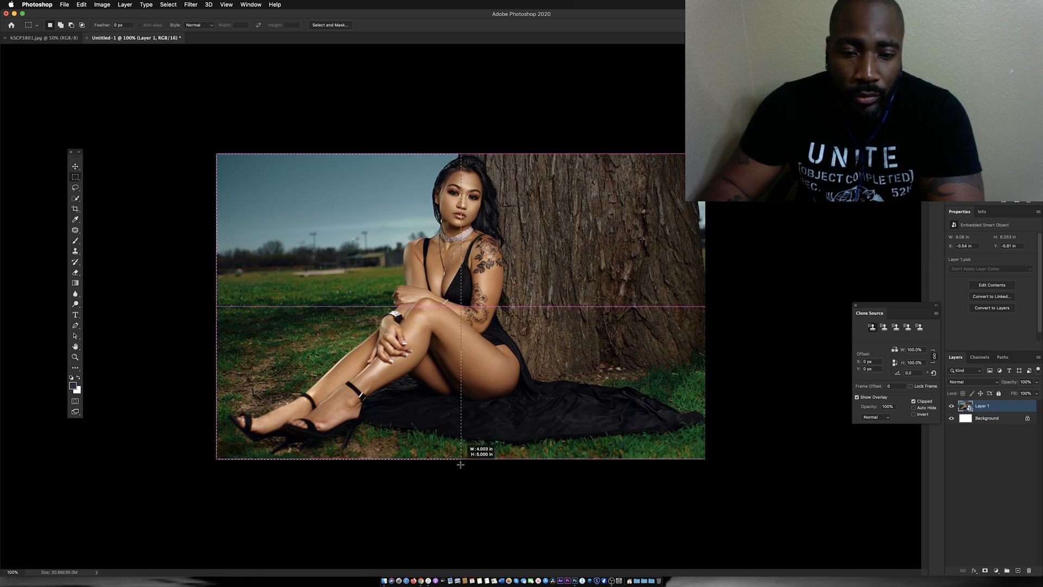
pyautogui.moveTo(459, 466); pyautogui.dragTo(460, 465)
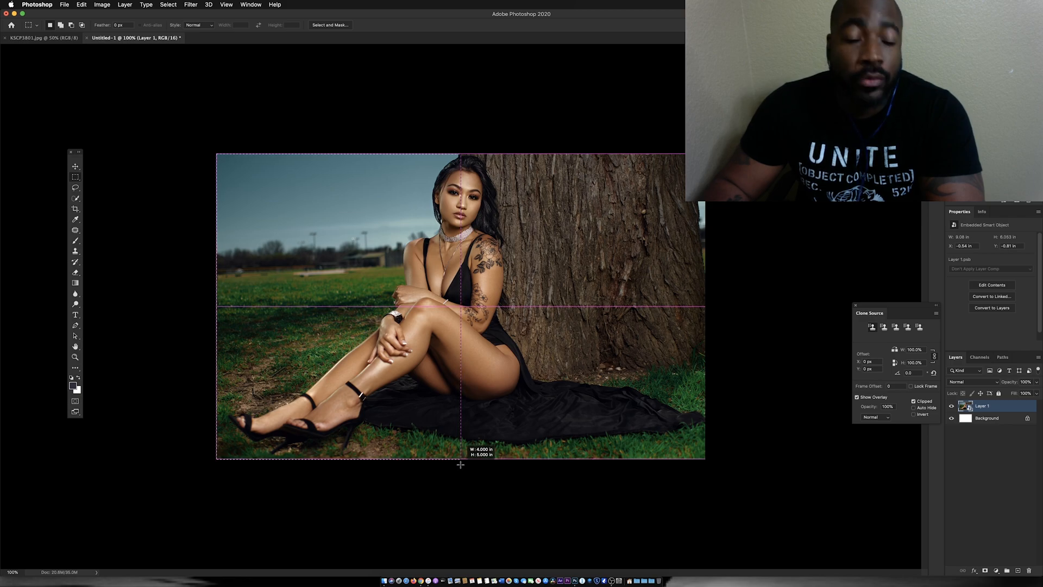
pyautogui.moveTo(461, 464); pyautogui.dragTo(460, 465)
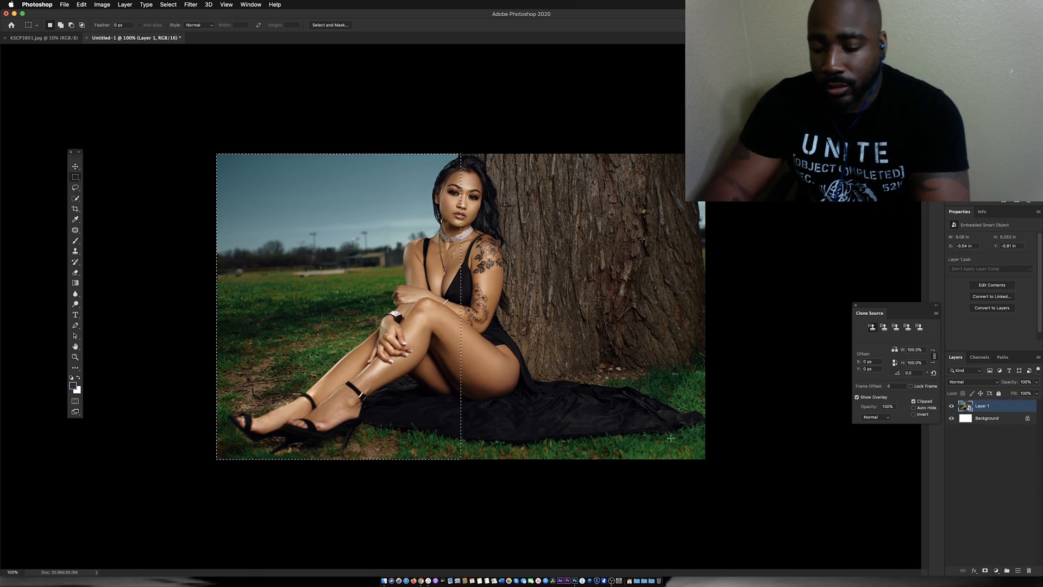
pyautogui.press('super+j')
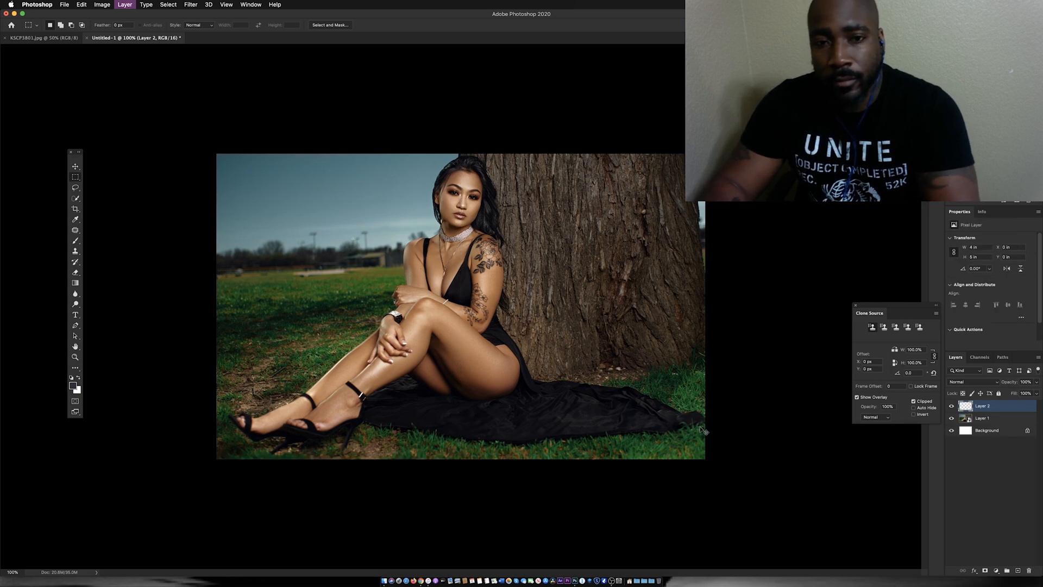
pyautogui.click(953, 419)
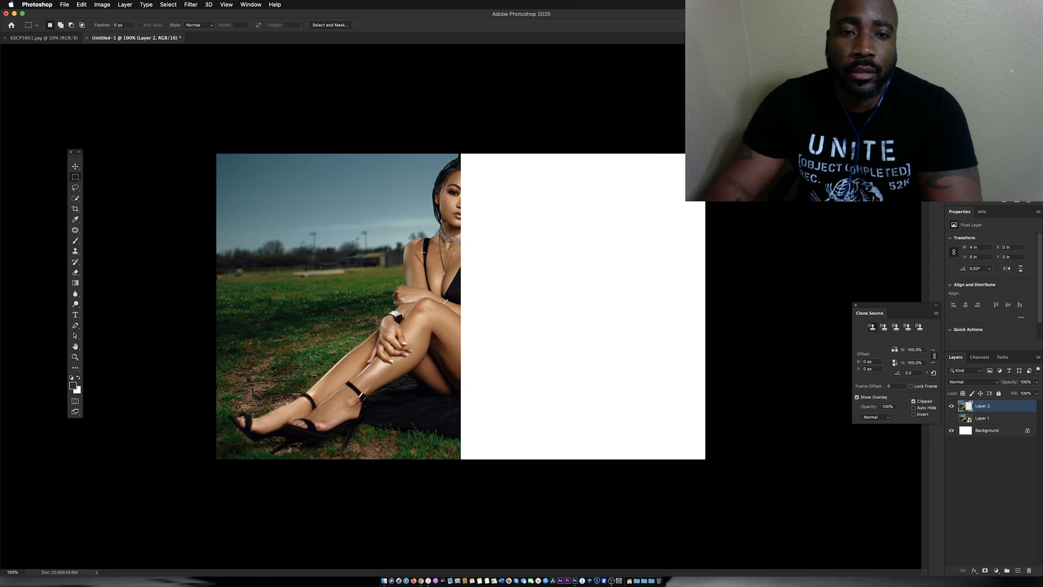
pyautogui.click(953, 418)
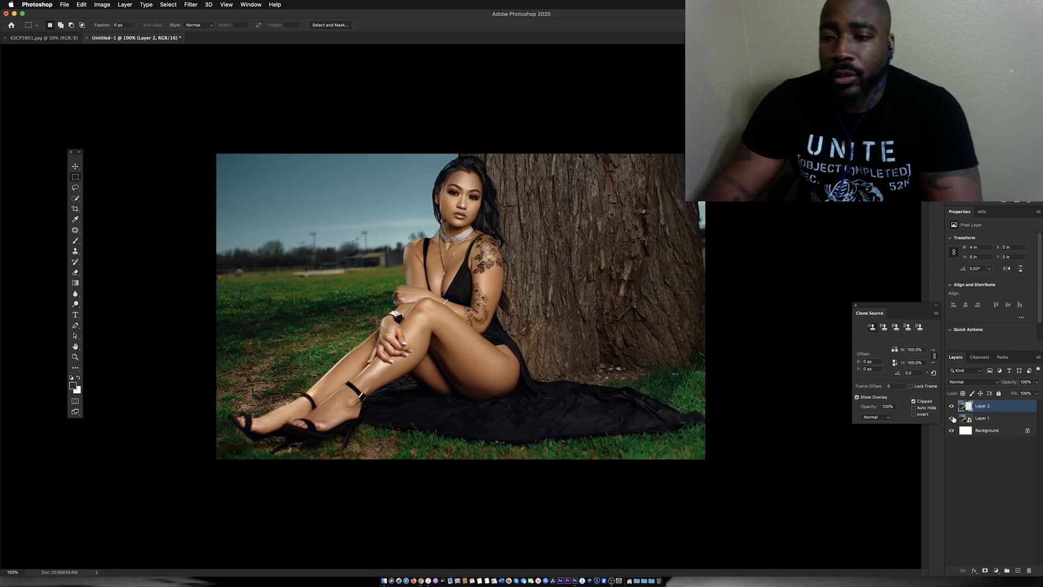
# - Select the right half of the canvas on Layer 1 and copy it to a new layer
pyautogui.click(998, 420)
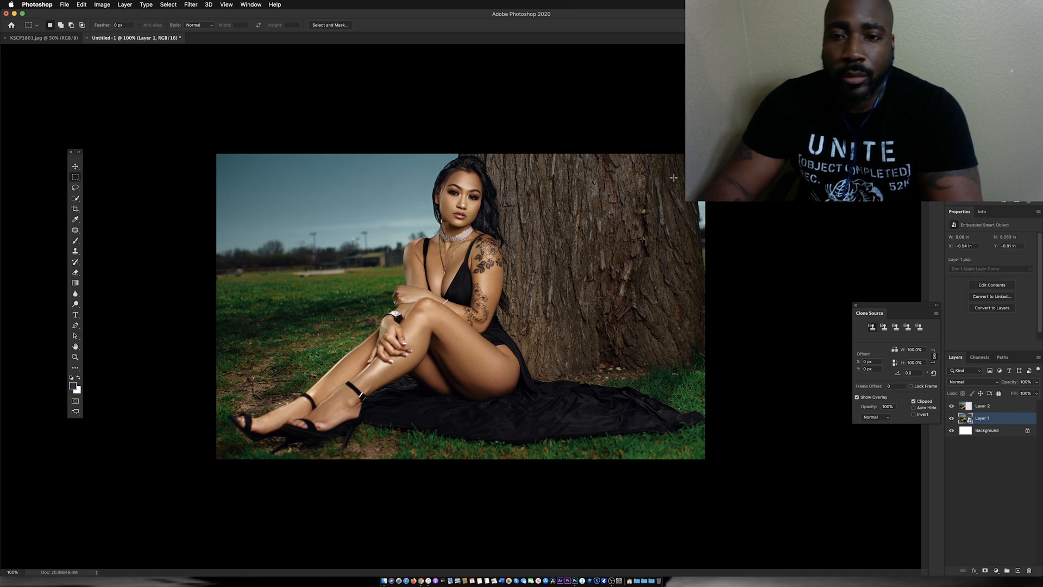
pyautogui.moveTo(705, 155); pyautogui.dragTo(461, 471)
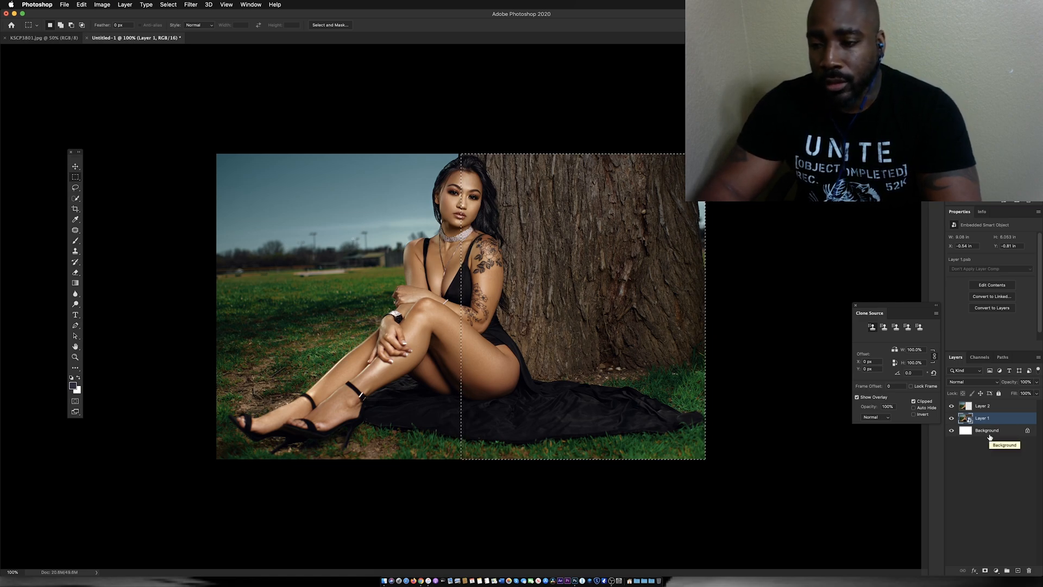
pyautogui.hotkey('ctrl', 'j')
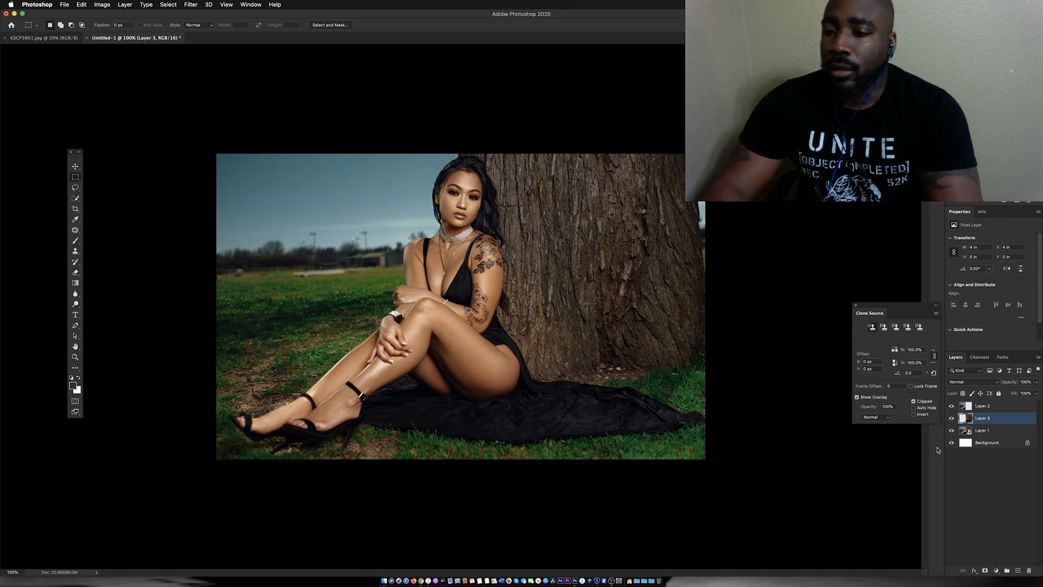
# - Hide Layer 1 and check Layer 3 and Layer 2 on their own by toggling their visibility, leaving both halves shown
pyautogui.click(951, 408)
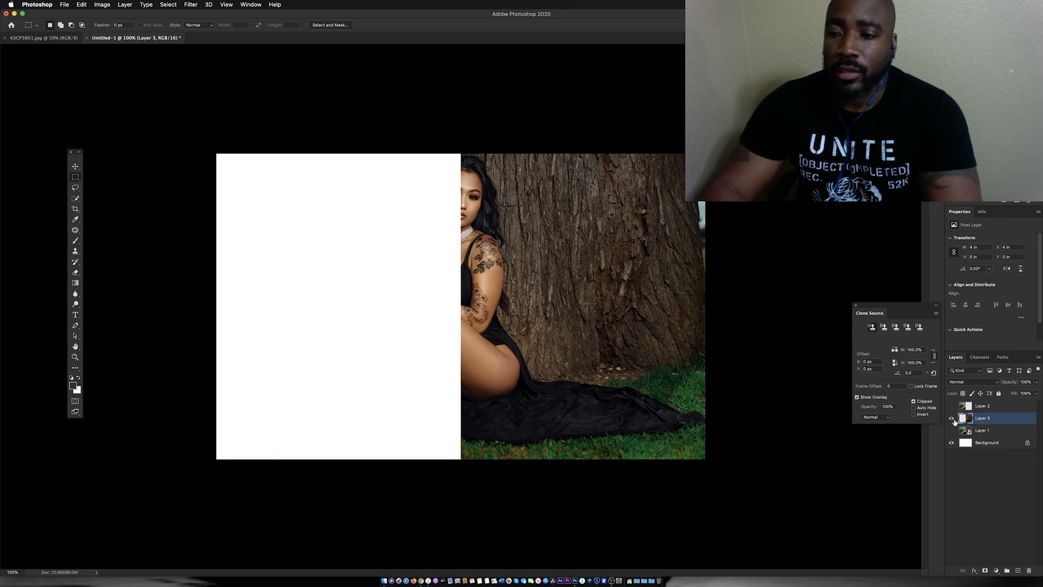
pyautogui.click(951, 407)
pyautogui.click(952, 418)
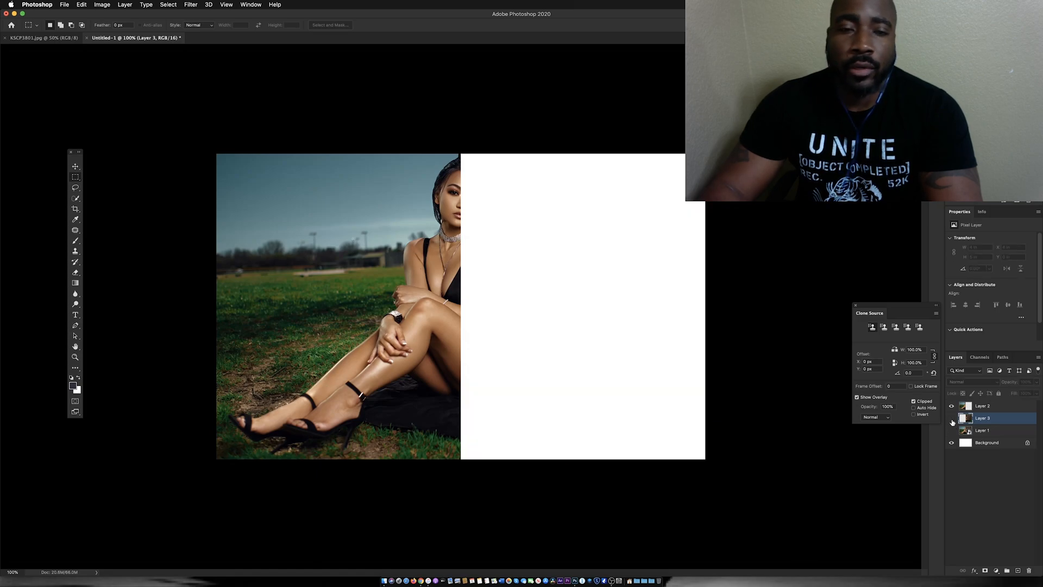
pyautogui.click(952, 418)
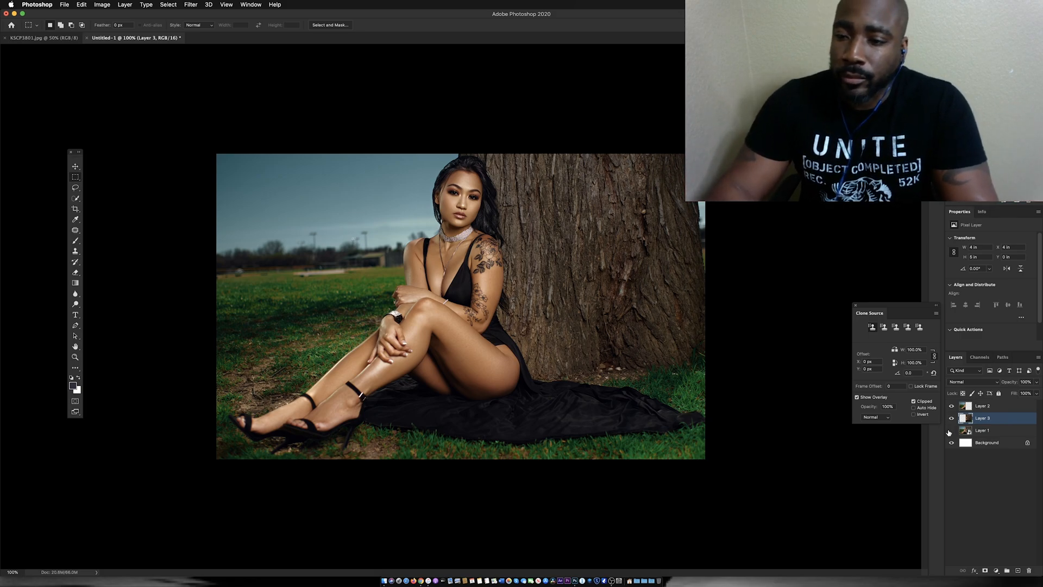
# - Reduce the canvas width to 4 inches with the height at 5 inches and the anchor centred, accepting the clipping
pyautogui.click(75, 168)
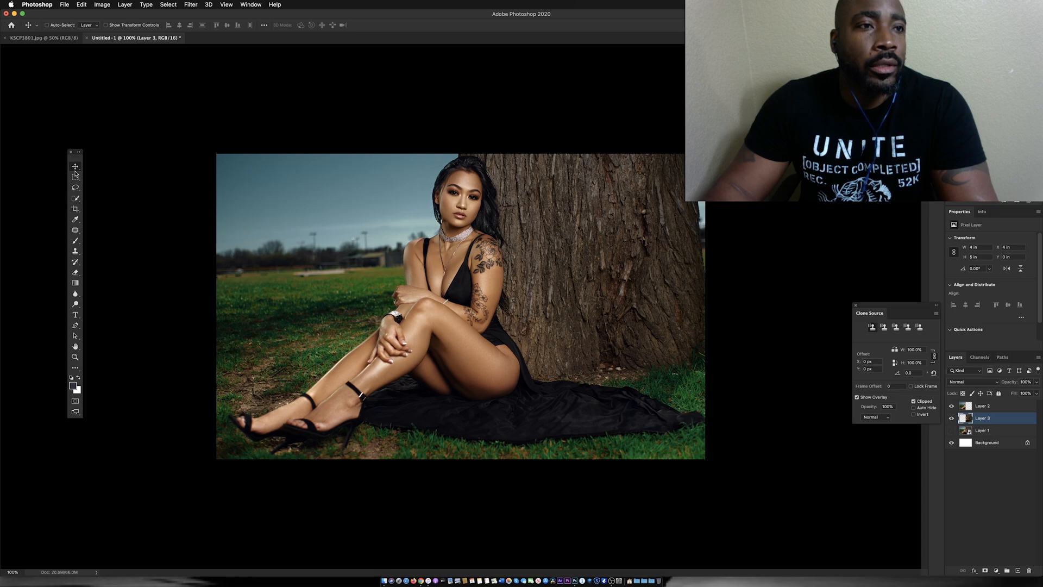
pyautogui.click(103, 5)
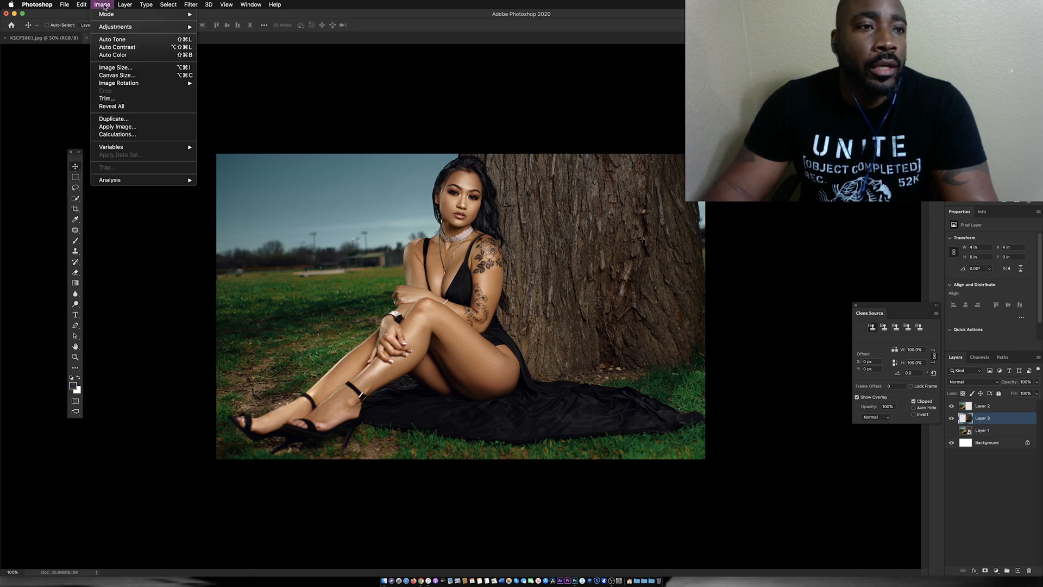
pyautogui.click(120, 75)
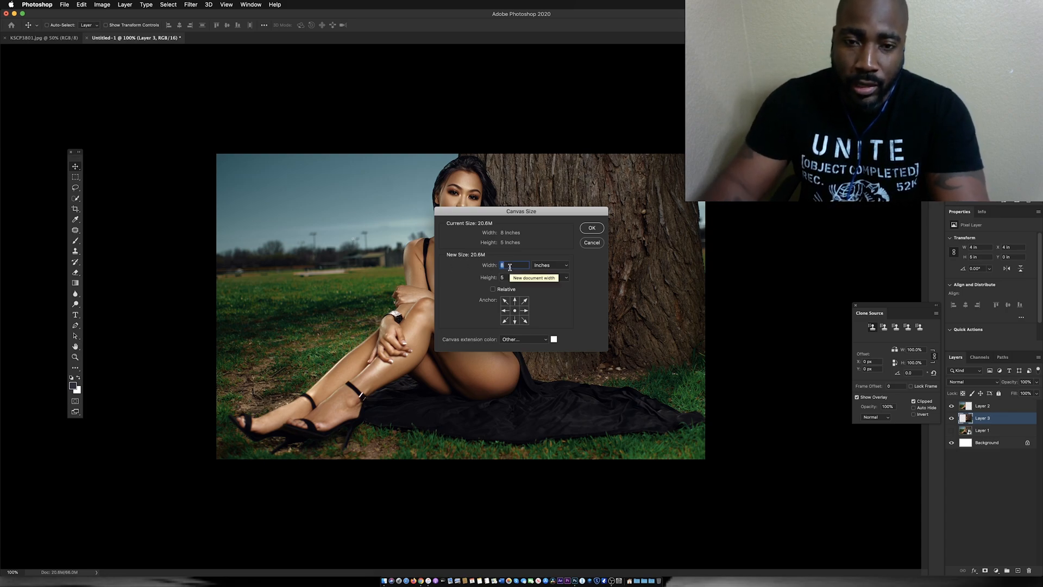
pyautogui.write('4')
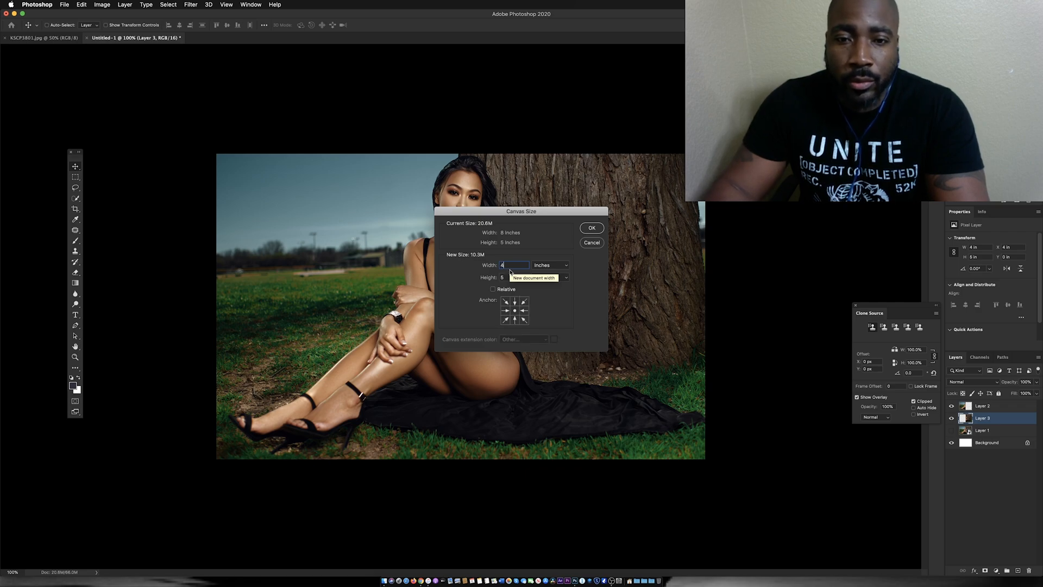
pyautogui.click(592, 228)
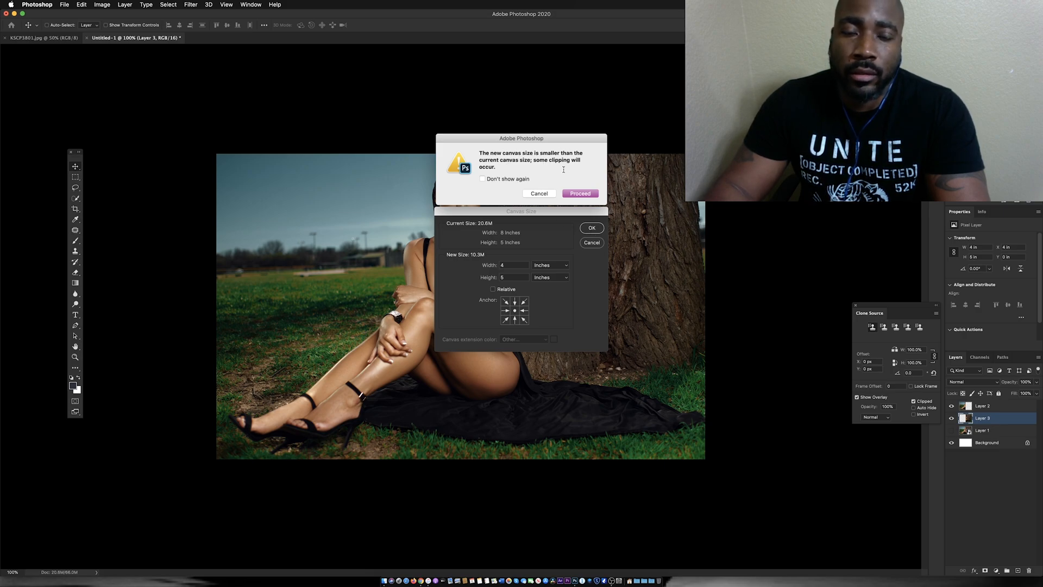
pyautogui.click(587, 195)
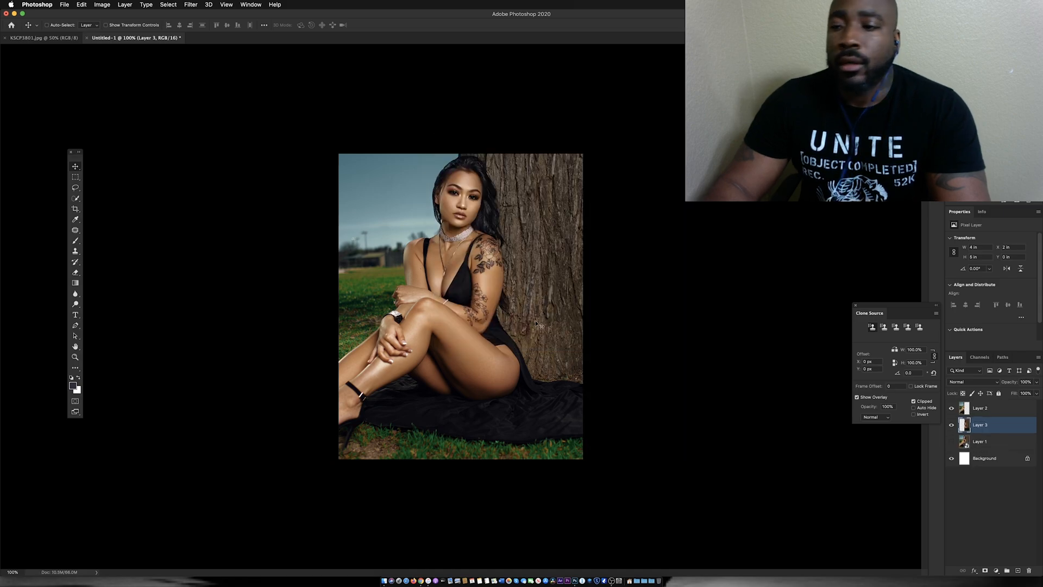
# - Hide Layer 3 and move Layer 2 sideways until the photo's left half fills the 4 × 5 in canvas
pyautogui.click(951, 425)
pyautogui.moveTo(383, 257); pyautogui.dragTo(403, 259)
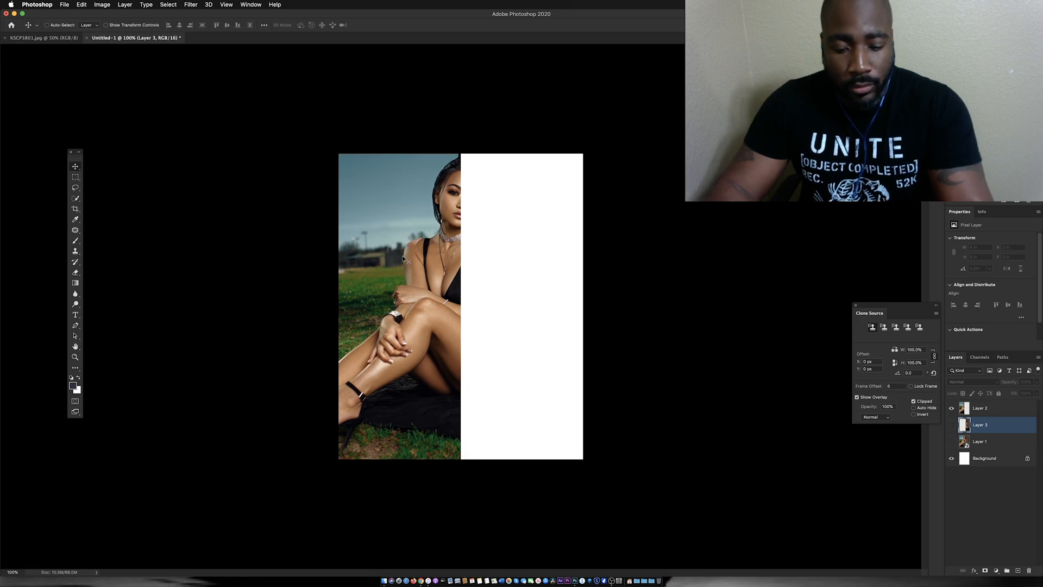
pyautogui.click(995, 409)
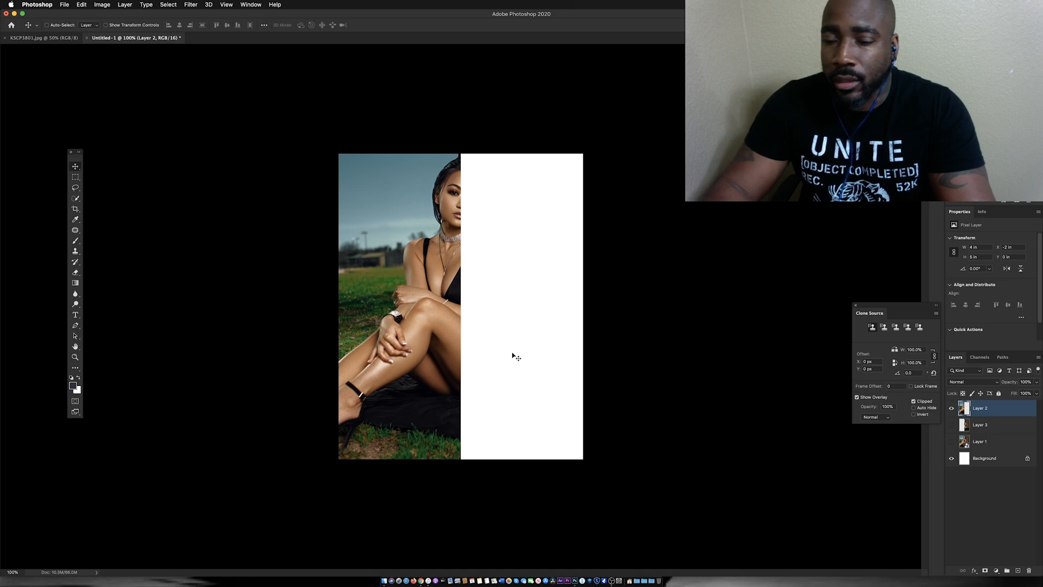
pyautogui.moveTo(398, 281); pyautogui.dragTo(516, 284)
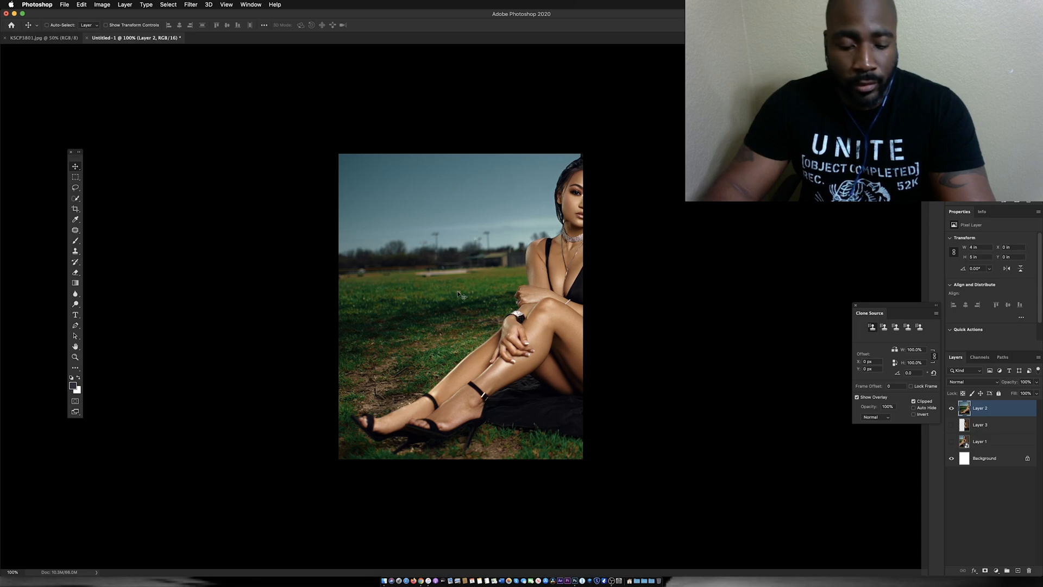
# - Save a JPEG copy of the left half as First Half.jpg in the Documents folder at maximum quality 12
pyautogui.press('super+shift+s')
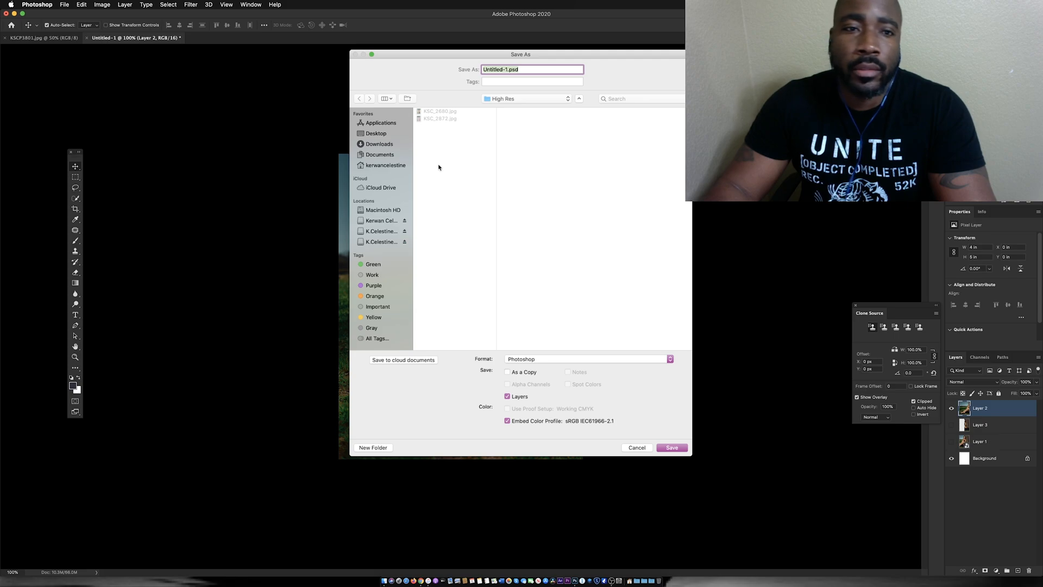
pyautogui.click(375, 154)
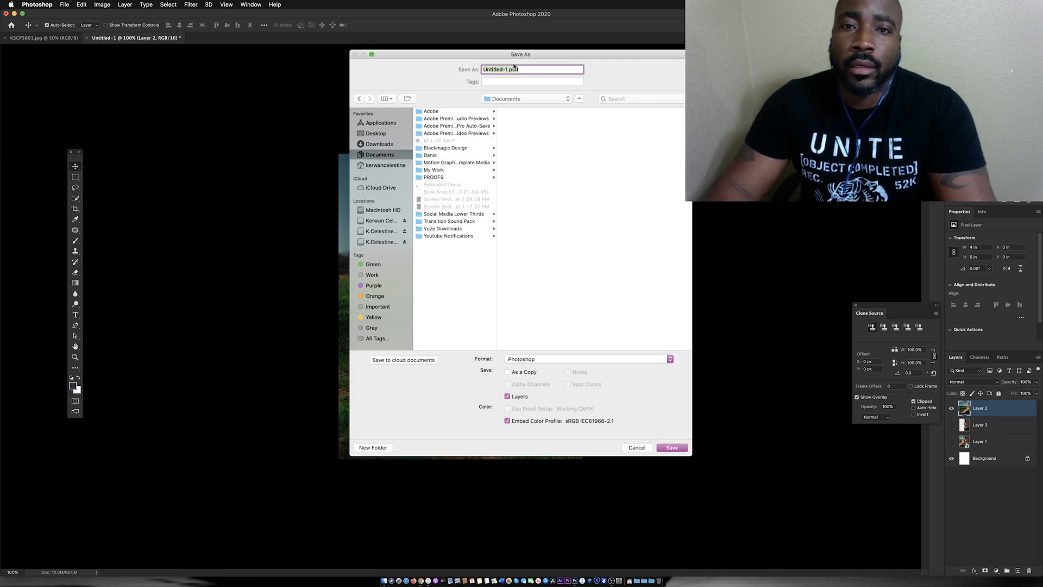
pyautogui.click(562, 359)
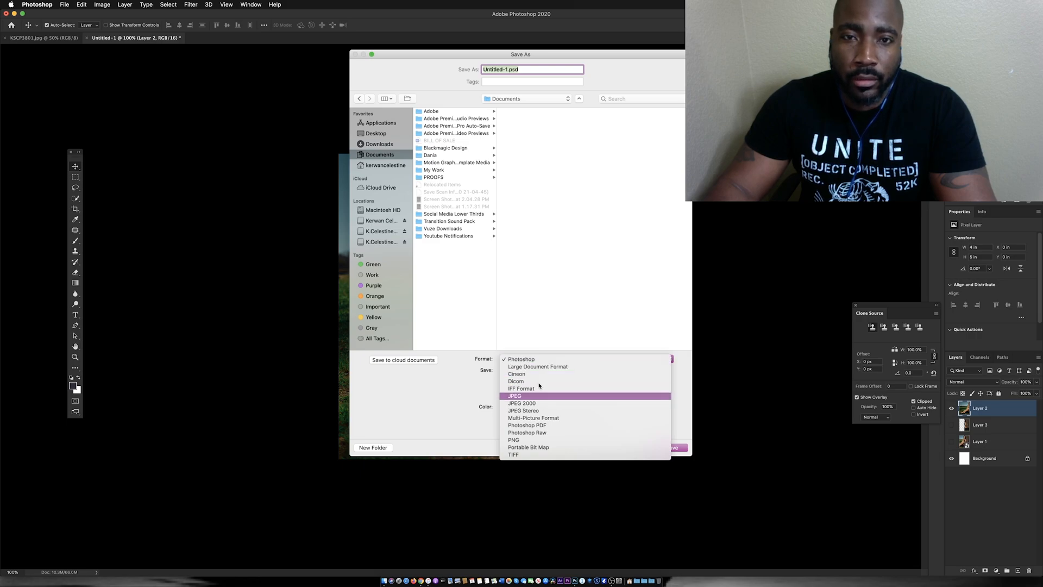
pyautogui.click(543, 400)
pyautogui.write('First Half.jpg')
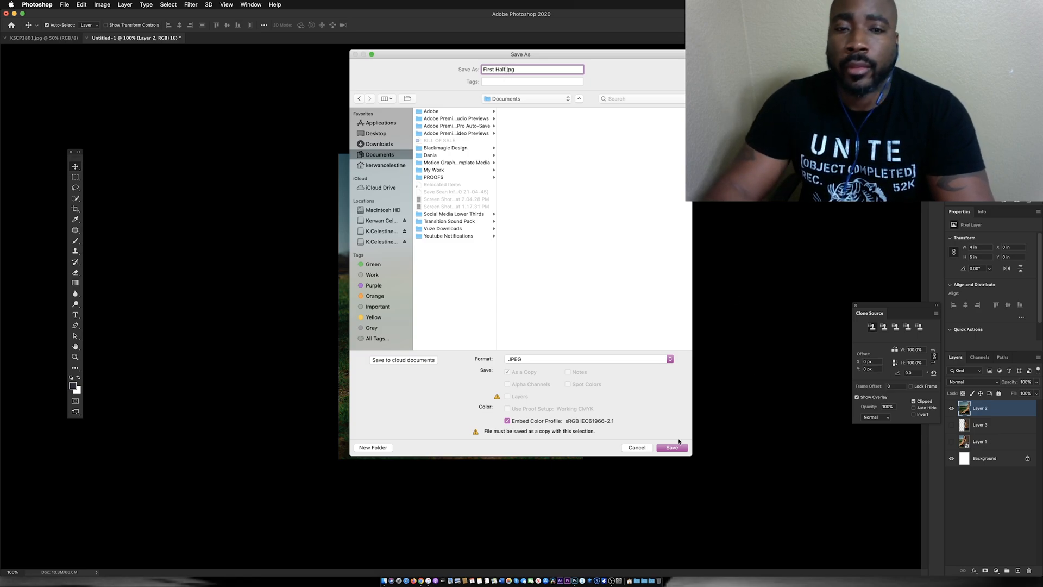
pyautogui.click(672, 451)
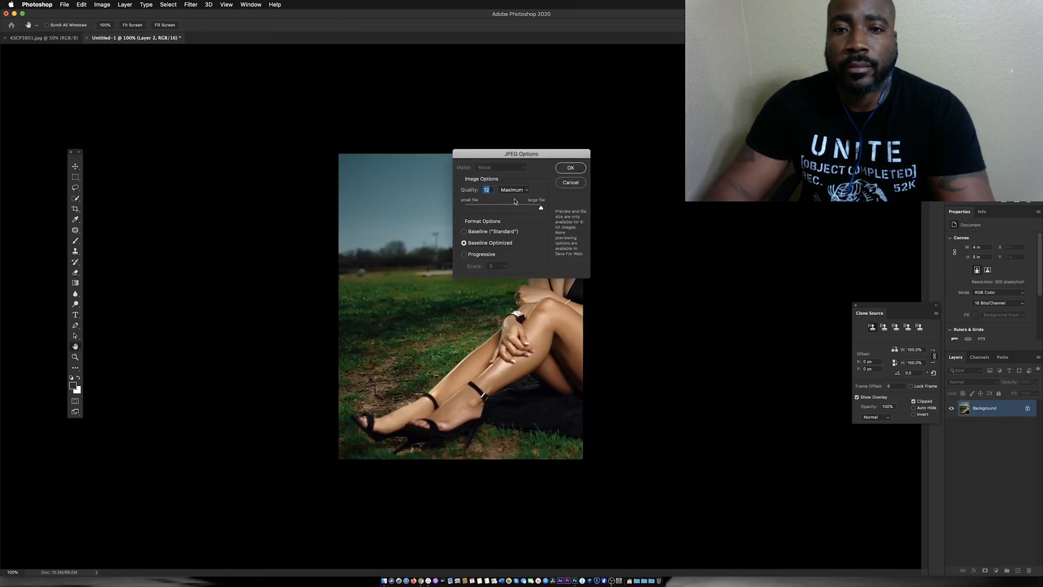
pyautogui.click(571, 168)
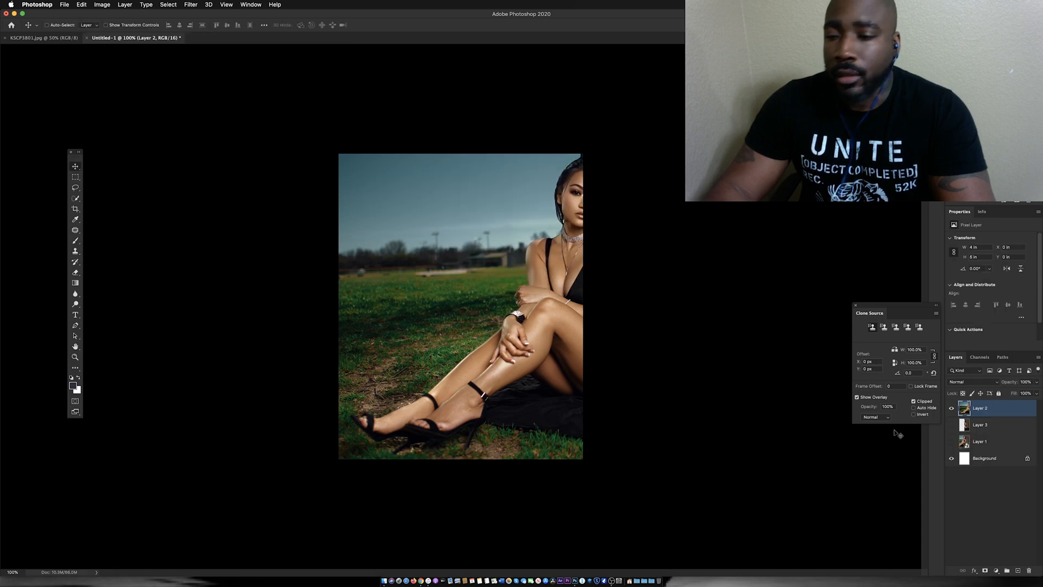
# - Hide Layer 2, show Layer 3 and move it sideways until the photo's right half fills the canvas
pyautogui.click(951, 408)
pyautogui.click(952, 426)
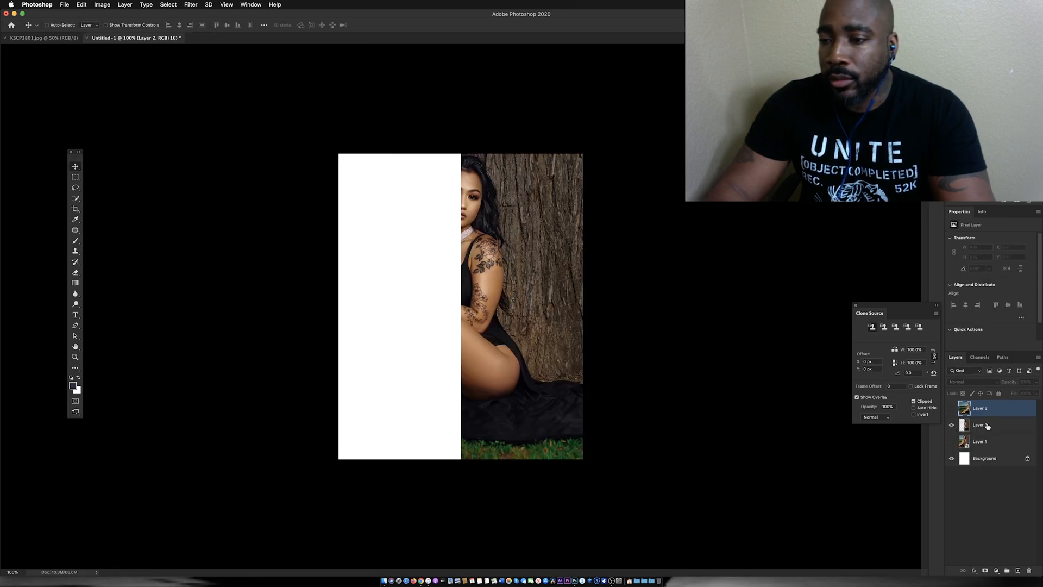
pyautogui.click(992, 426)
pyautogui.moveTo(493, 280); pyautogui.dragTo(381, 280)
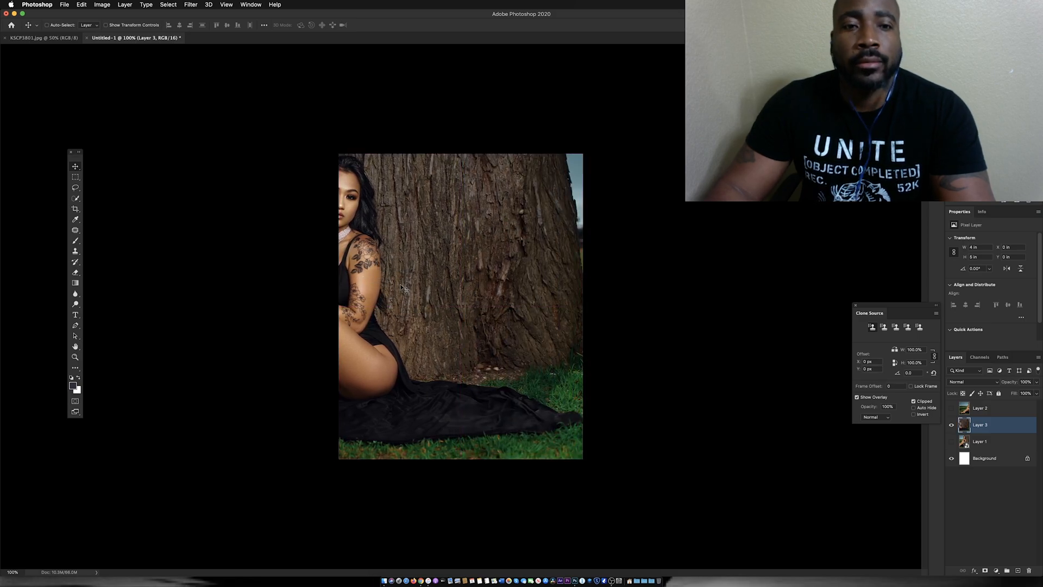
# - Save a JPEG copy of the right half as Second.jpg in the Documents folder at maximum quality 12
pyautogui.press('super+s')
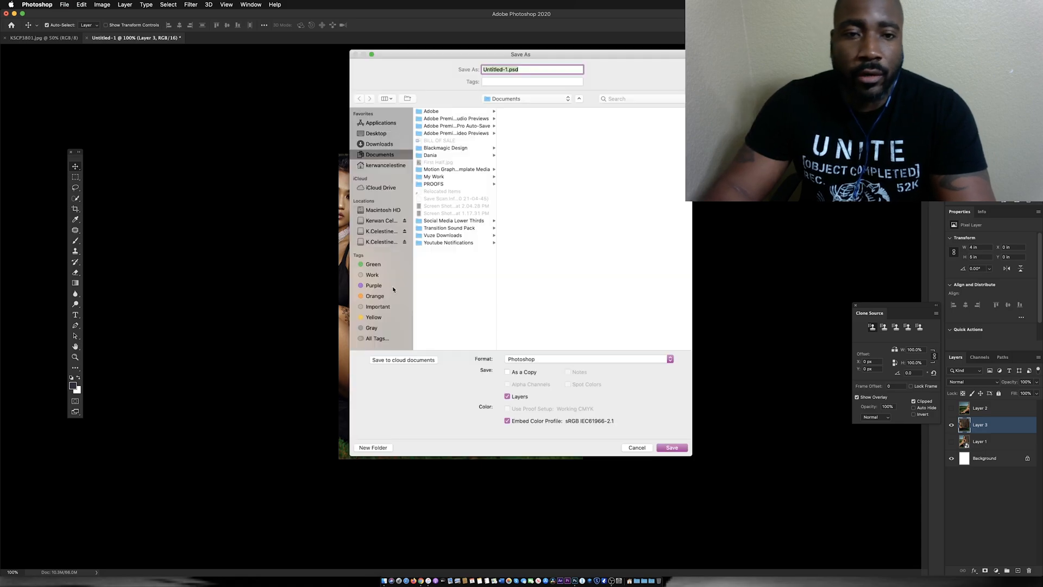
pyautogui.click(614, 359)
pyautogui.click(575, 396)
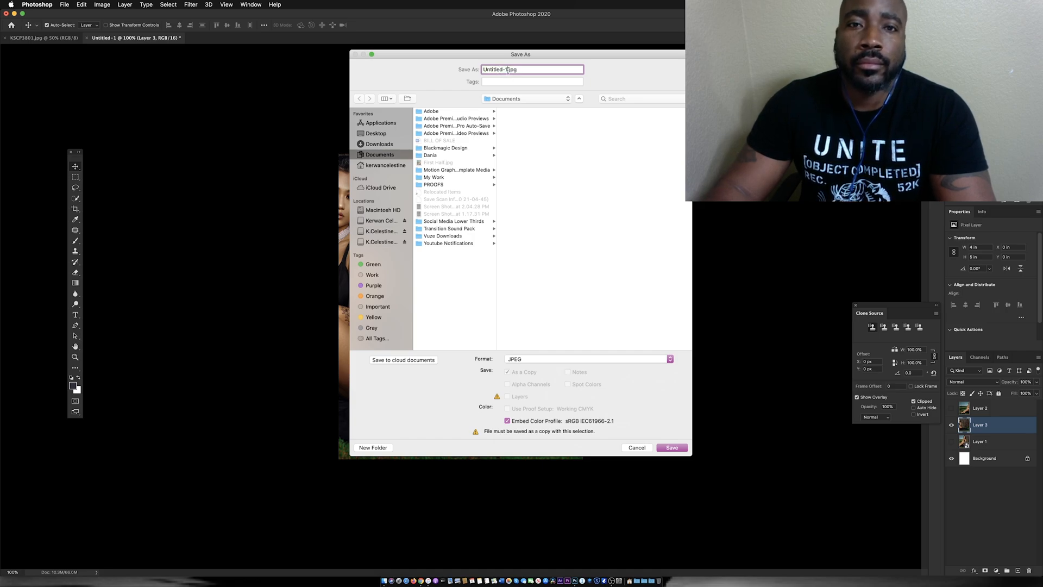
pyautogui.write('Second')
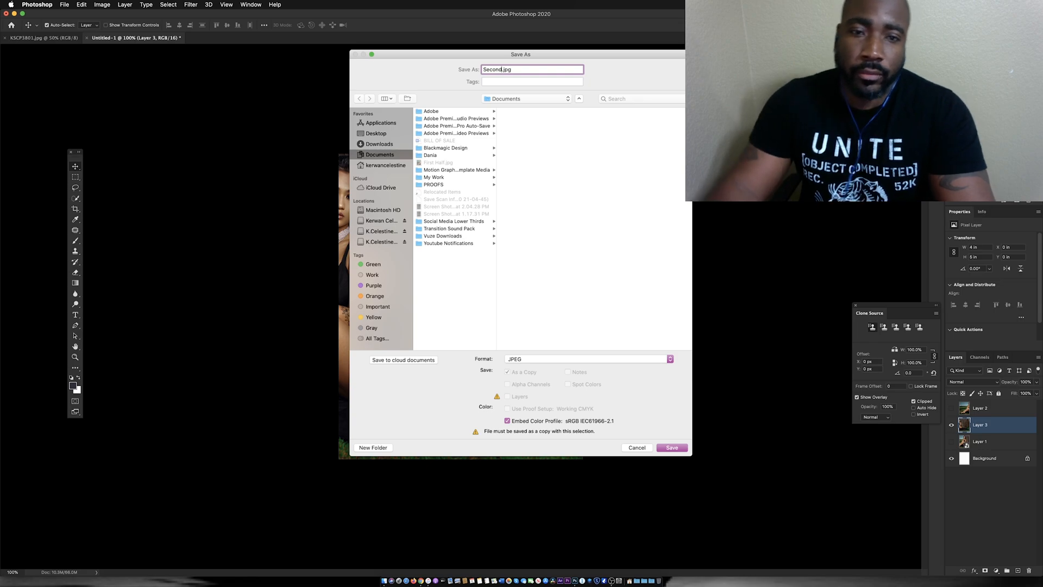
pyautogui.click(672, 448)
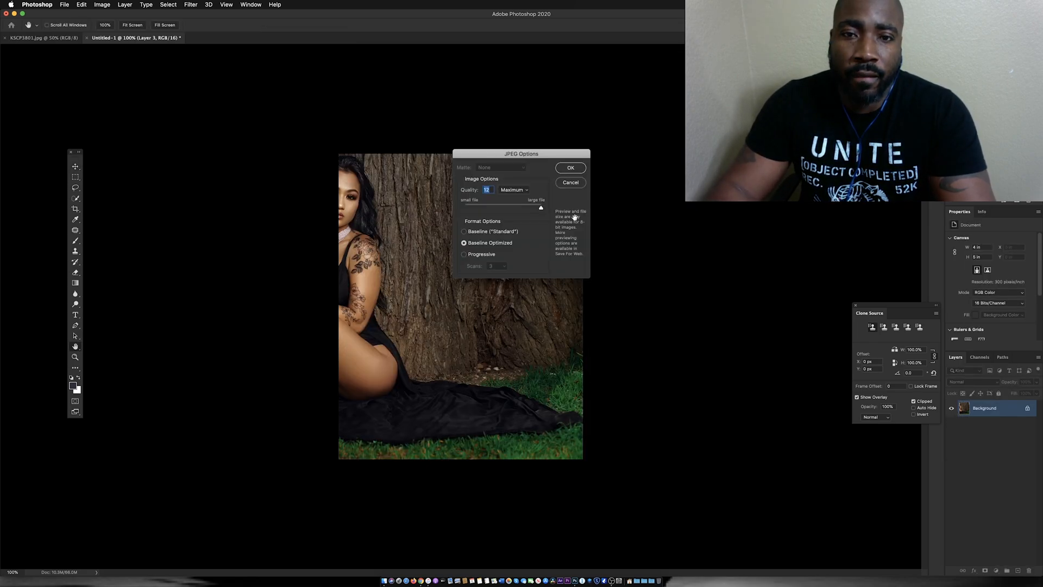
pyautogui.click(570, 168)
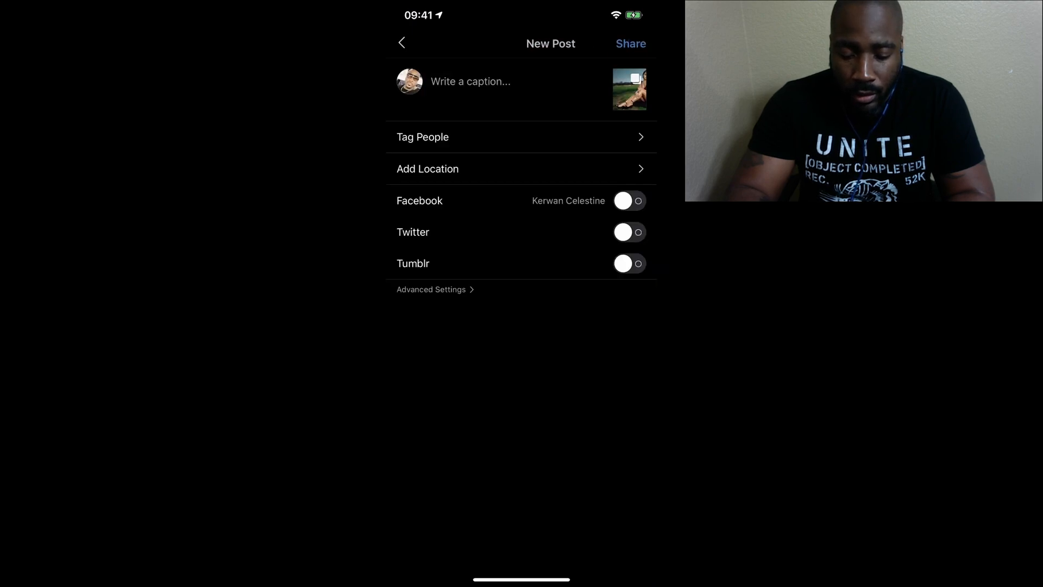
# - In Instagram on the phone, give the new two-image post the caption "Test slide image" and share it
pyautogui.click(471, 81)
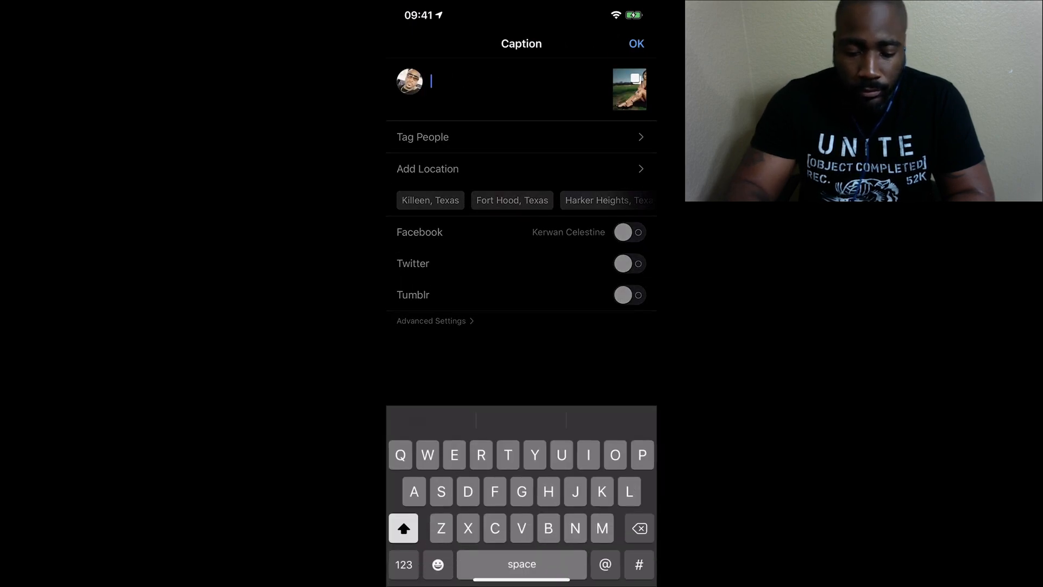
pyautogui.write('Test')
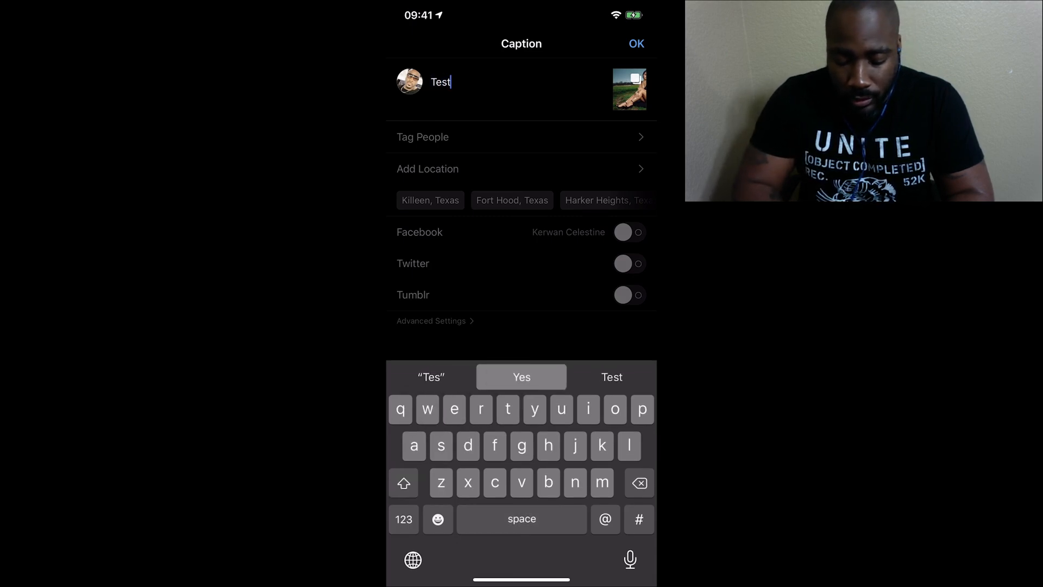
pyautogui.click(403, 519)
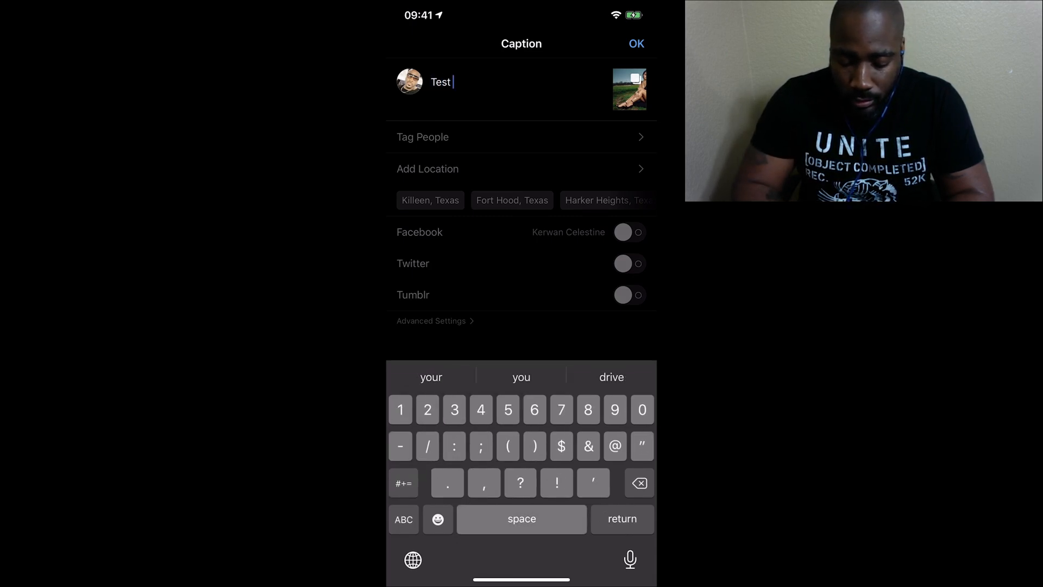
pyautogui.click(404, 519)
pyautogui.write('slide image')
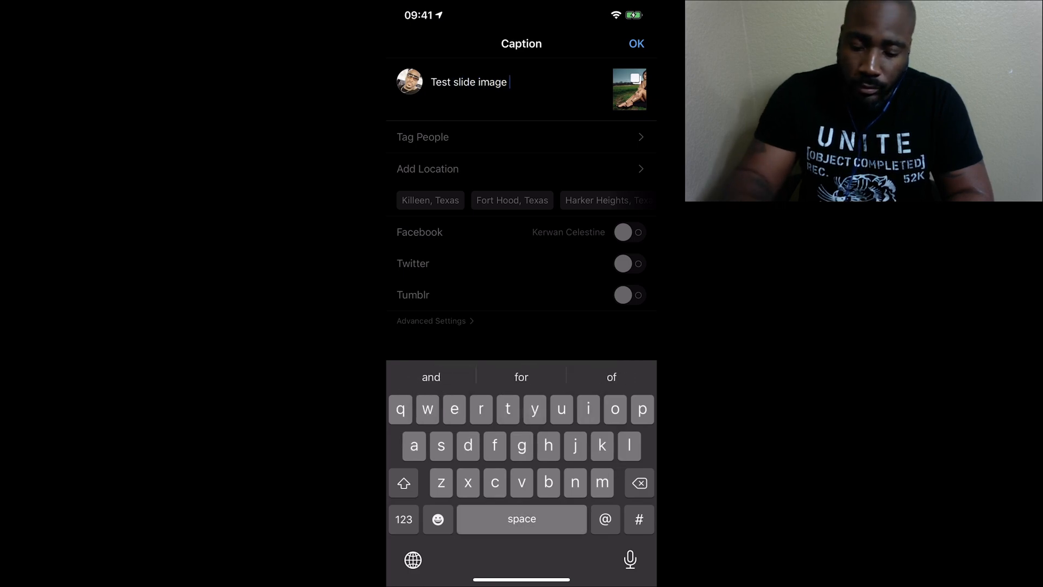
pyautogui.click(636, 43)
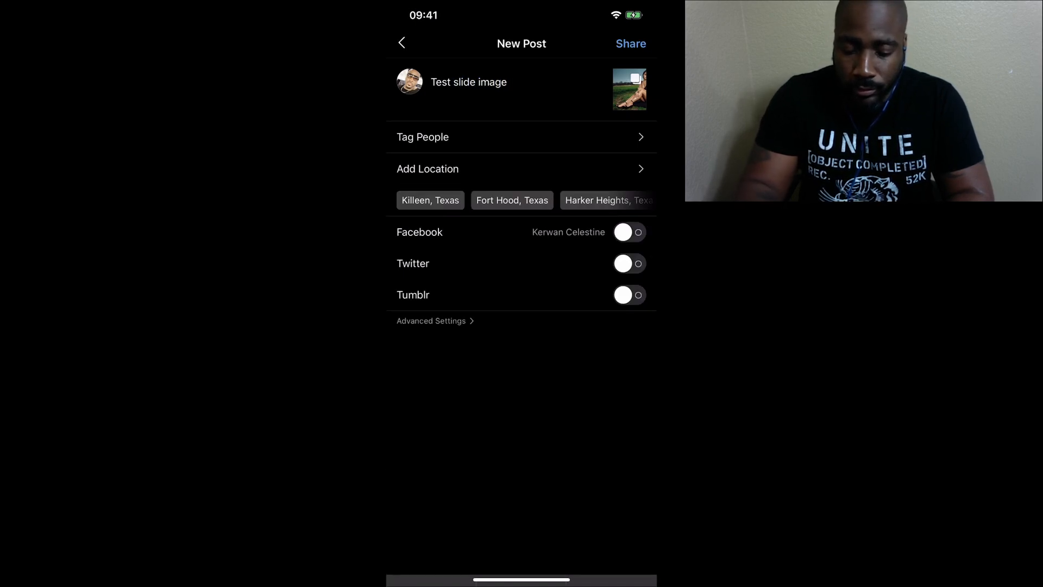
pyautogui.click(631, 43)
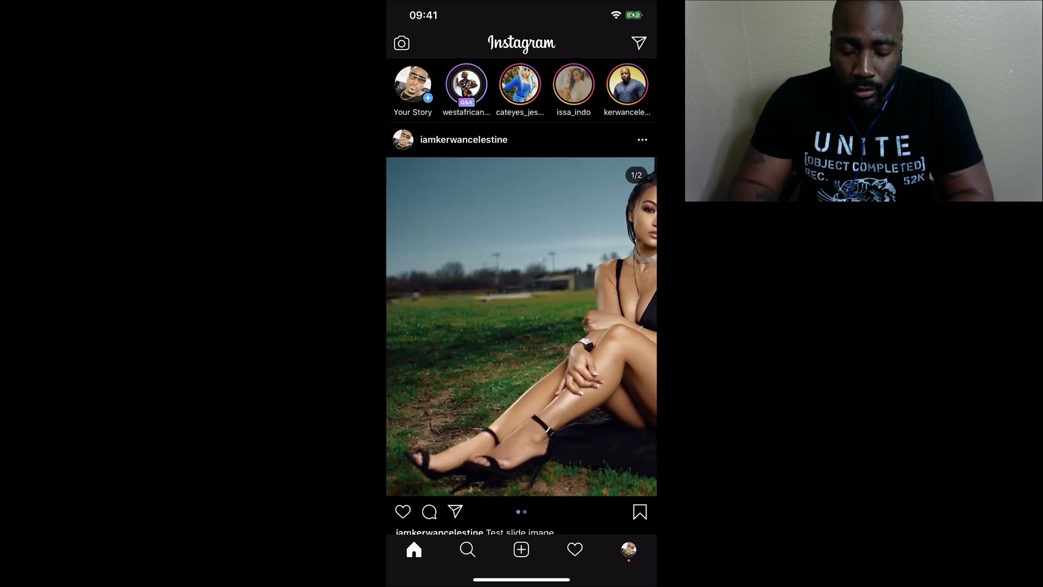
# - Swipe back and forth between the two images of the shared post to examine how the halves join
pyautogui.moveTo(603, 326); pyautogui.dragTo(438, 326)
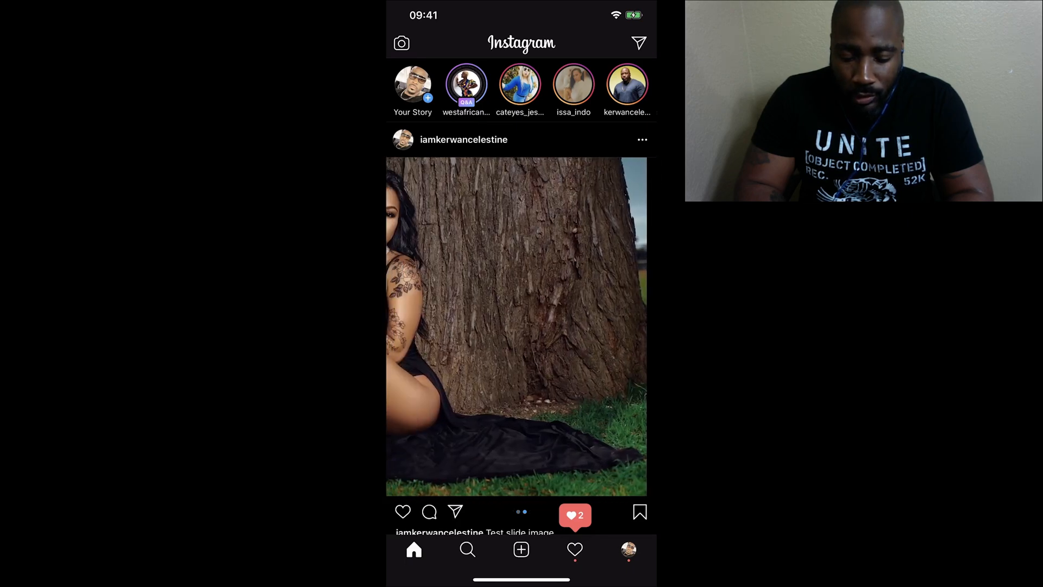
pyautogui.scroll(-2, 522, 326)
pyautogui.scroll(2, 521, 326)
pyautogui.hscroll(3, 521, 326)
pyautogui.hscroll(-3, 521, 306)
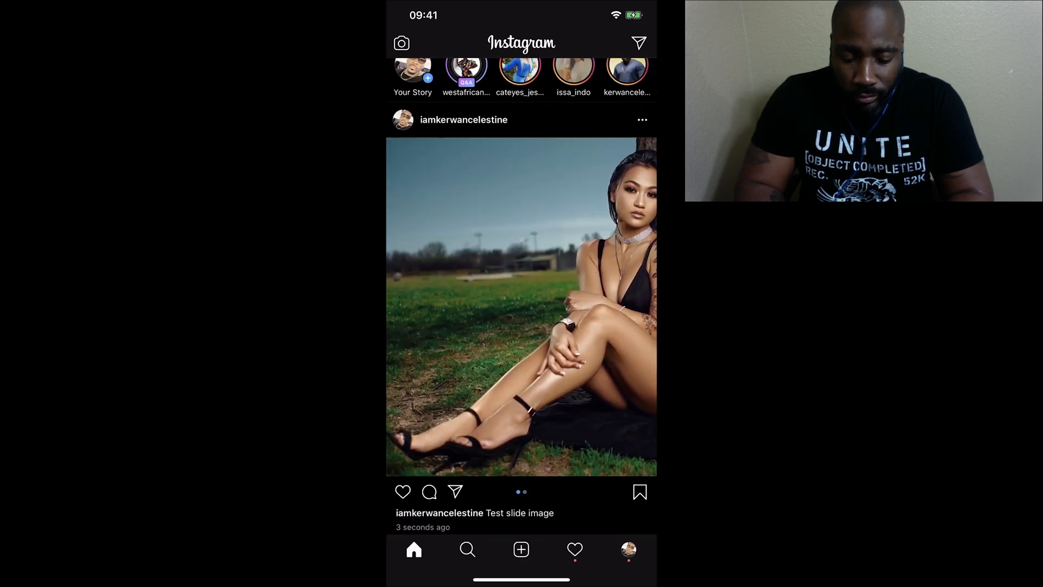
pyautogui.hscroll(3, 521, 306)
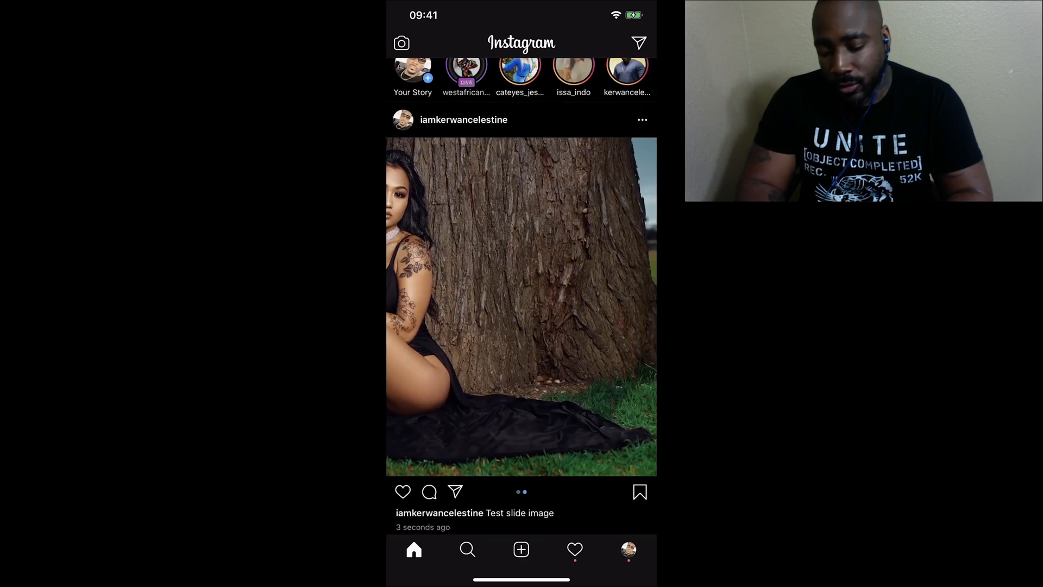
pyautogui.click(642, 120)
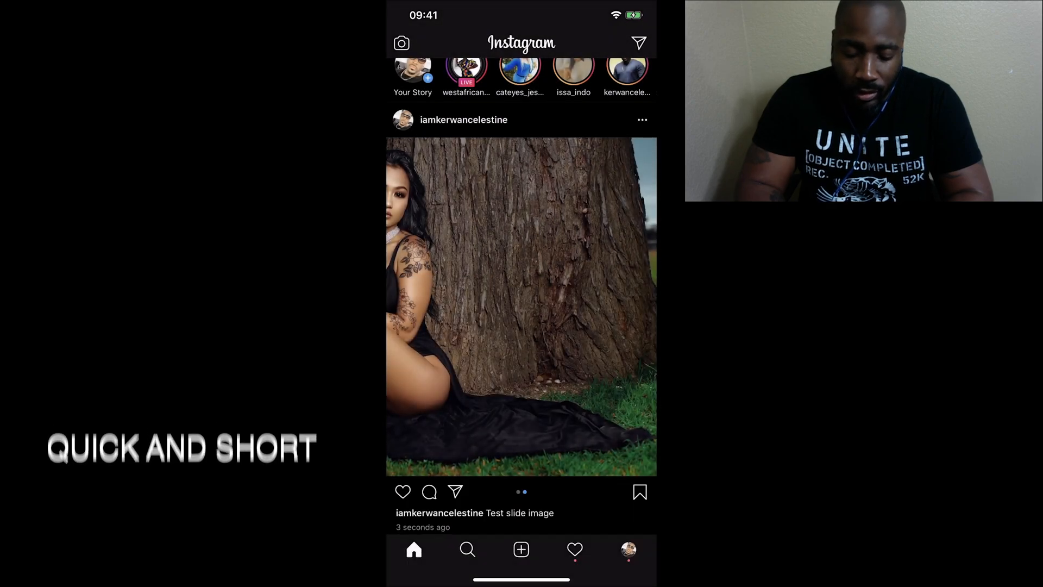
# - Go to the profile page and switch Instagram to the owner's other account, the photography one
pyautogui.click(565, 317)
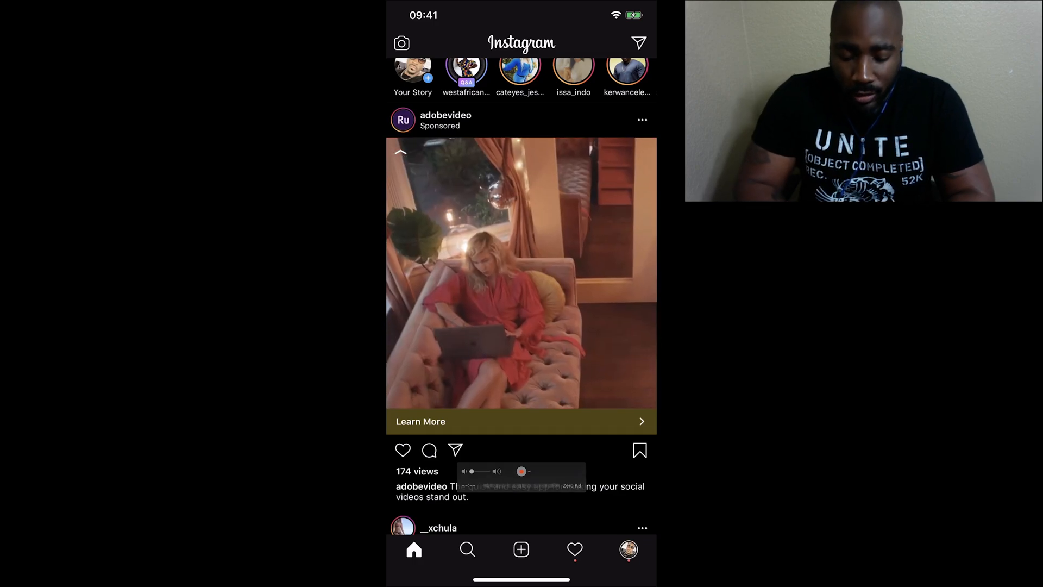
pyautogui.click(628, 549)
pyautogui.click(514, 43)
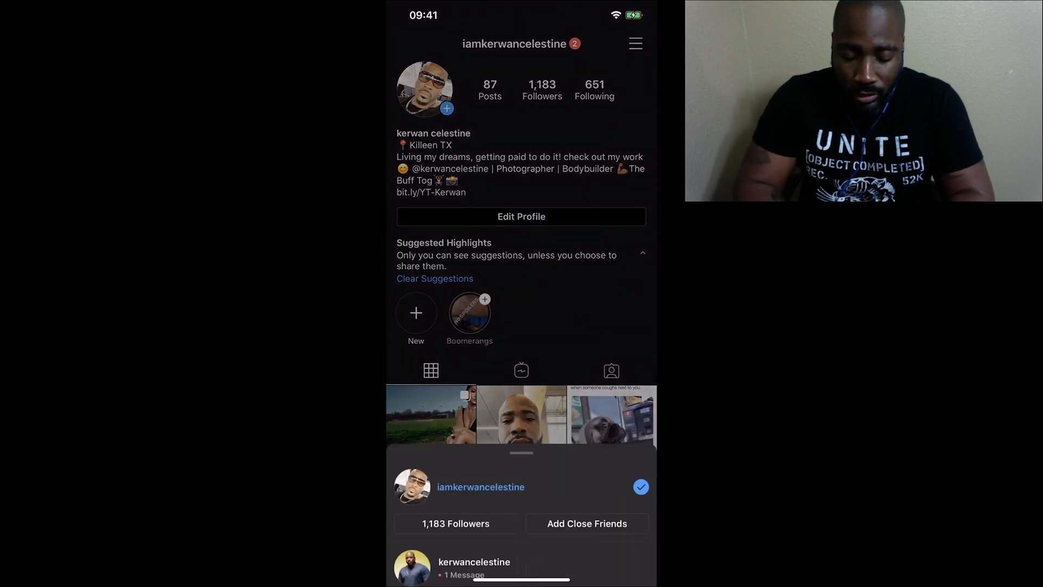
pyautogui.click(521, 272)
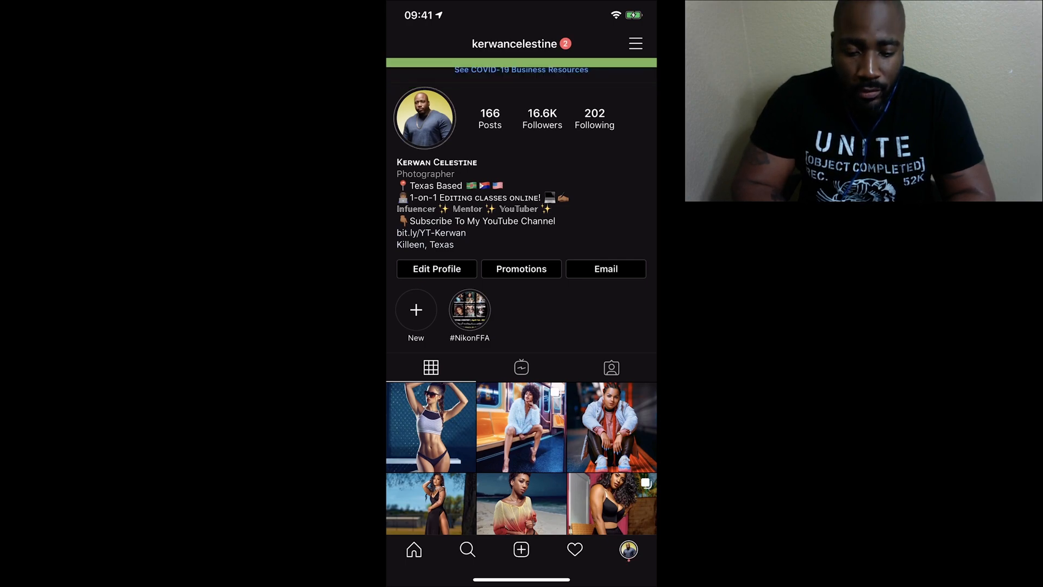
# - Open the newest post in the profile grid and browse down through the following posts to examine how their photos are framed
pyautogui.click(431, 427)
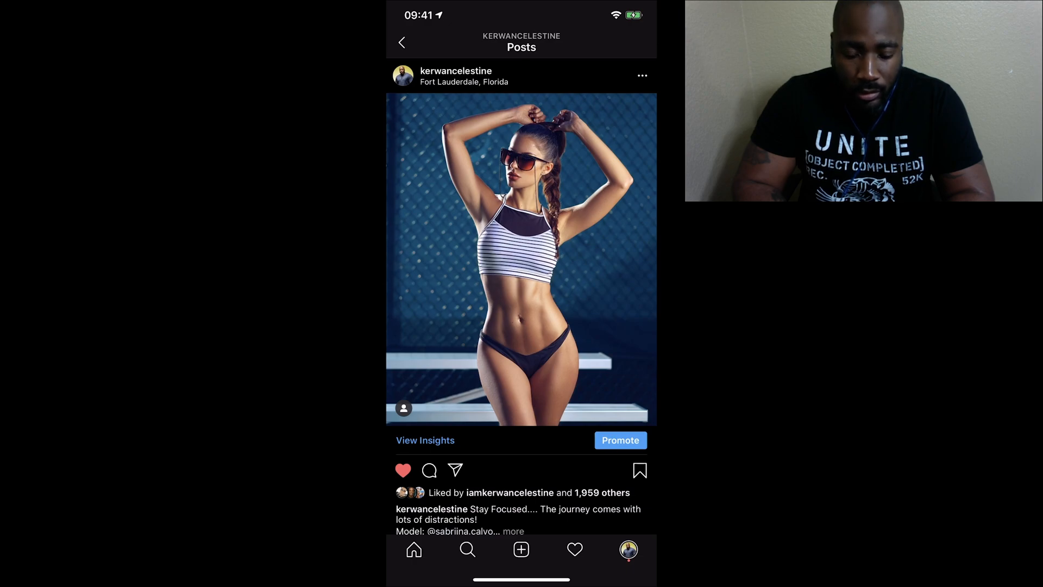
pyautogui.scroll(-10, 522, 296)
pyautogui.scroll(-5, 522, 296)
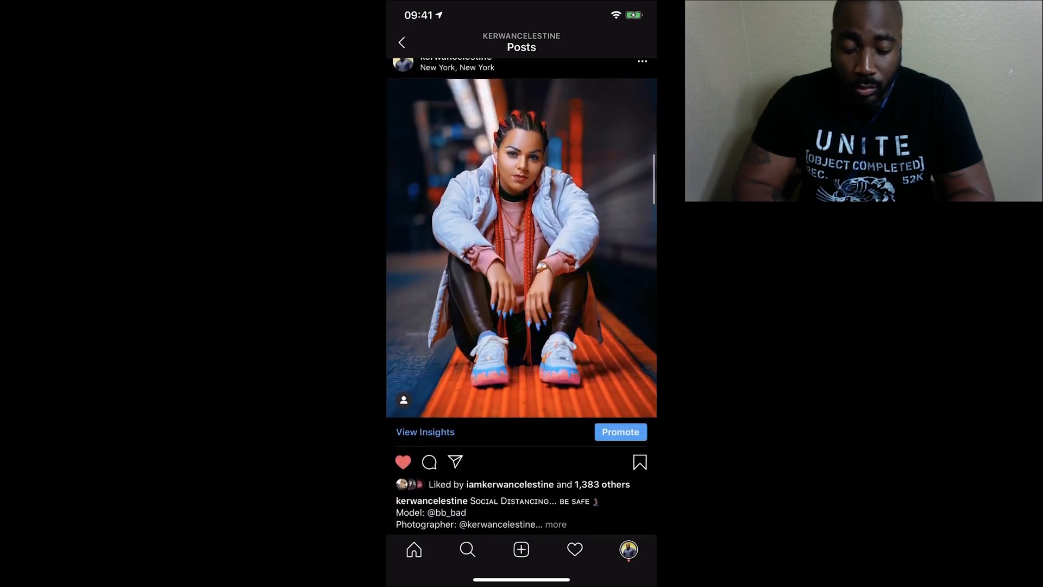
pyautogui.scroll(1, 522, 296)
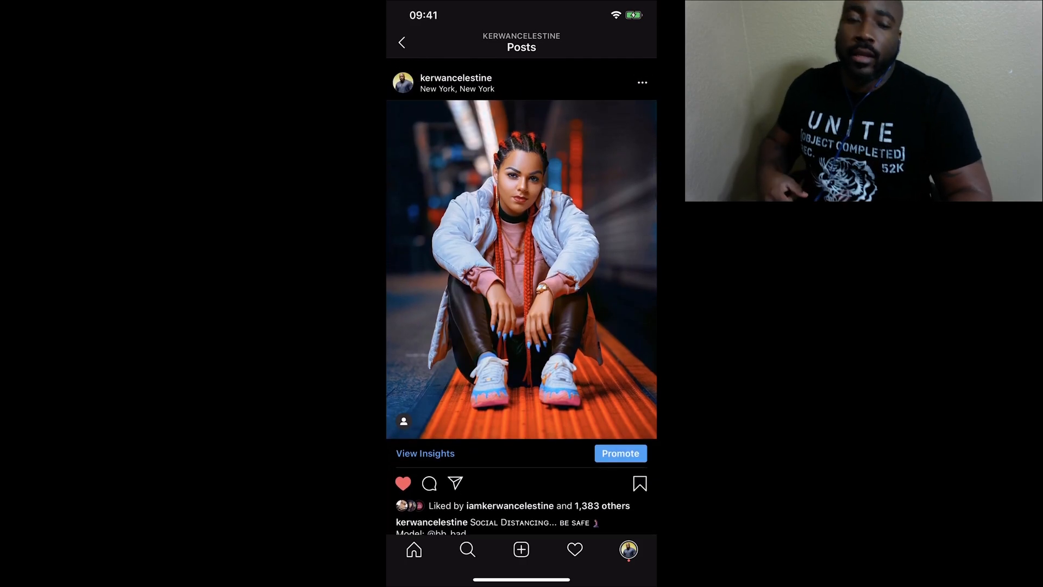
pyautogui.scroll(-7, 521, 296)
pyautogui.scroll(-2, 521, 296)
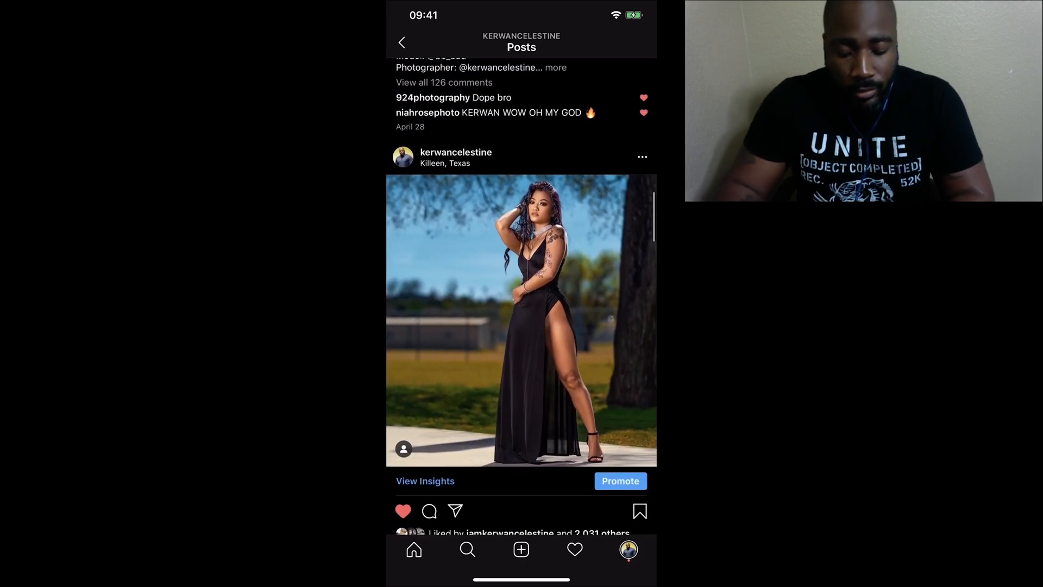